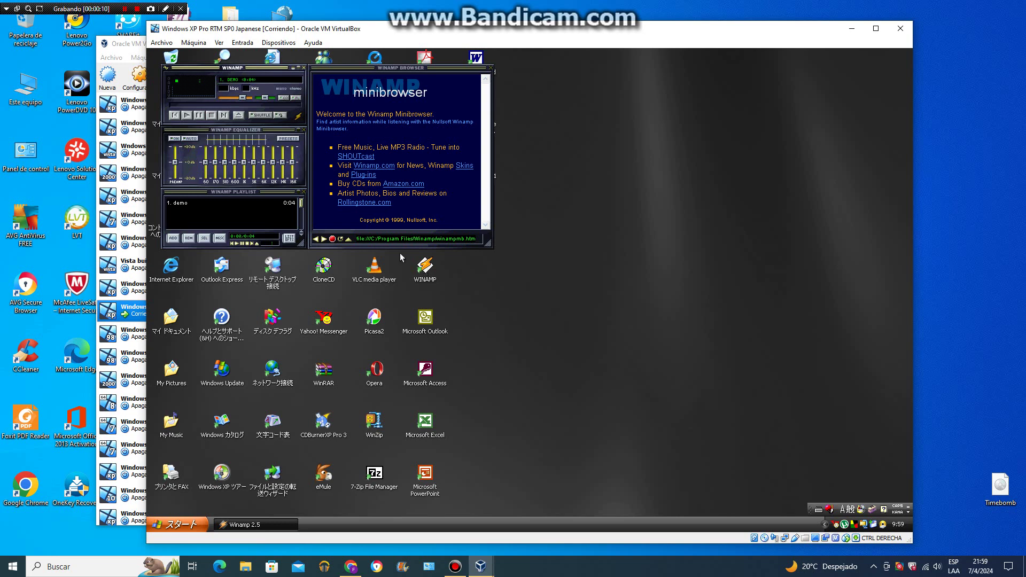
# Step: Play the demo track in Winamp and view the credits in its About information
pyautogui.click(186, 116)
pyautogui.click(297, 119)
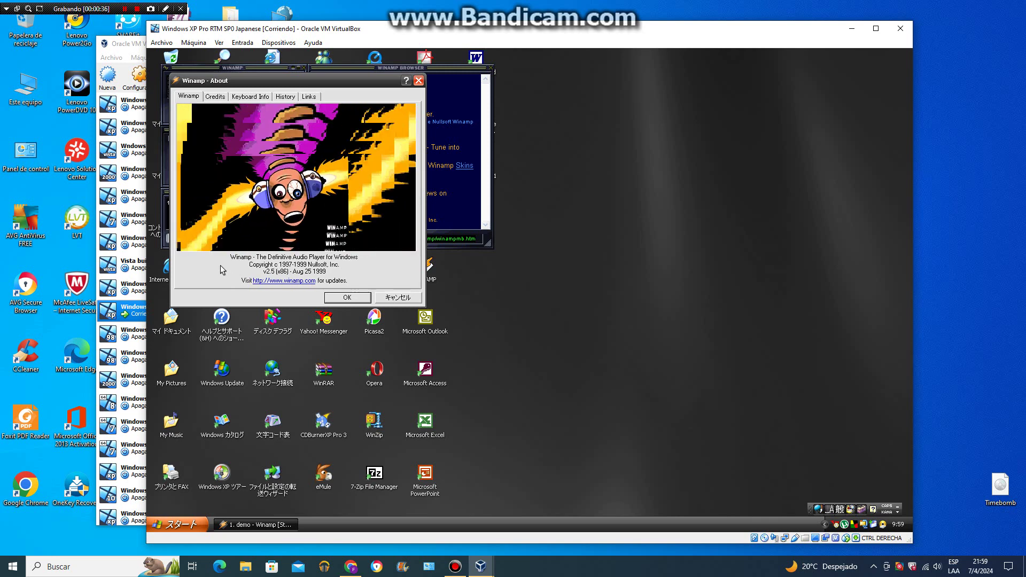
pyautogui.click(217, 97)
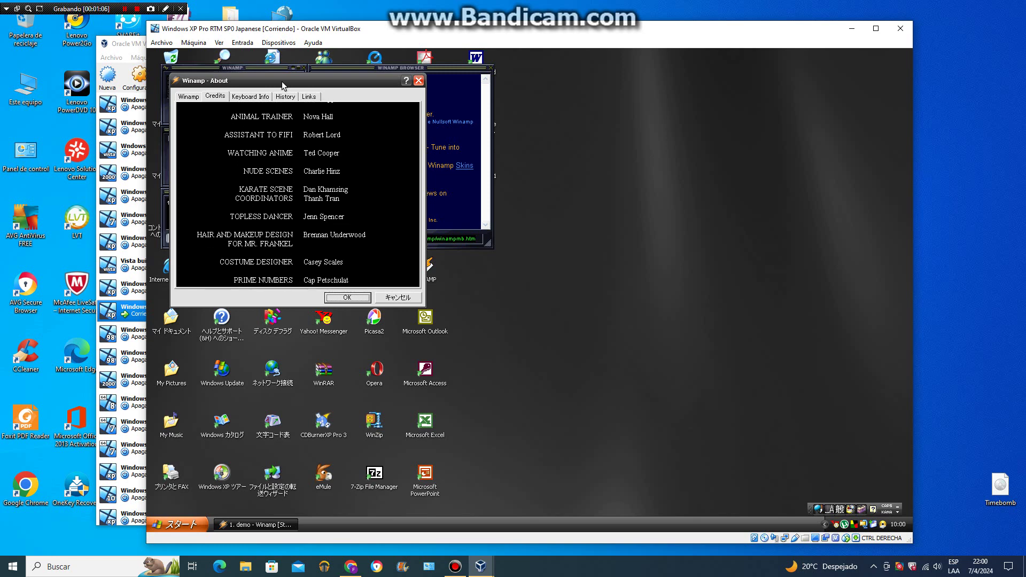
# Step: Review the keyboard shortcuts, version history and links in Winamp's About information, and close Winamp
pyautogui.hotkey('ctrl', 'Tab')
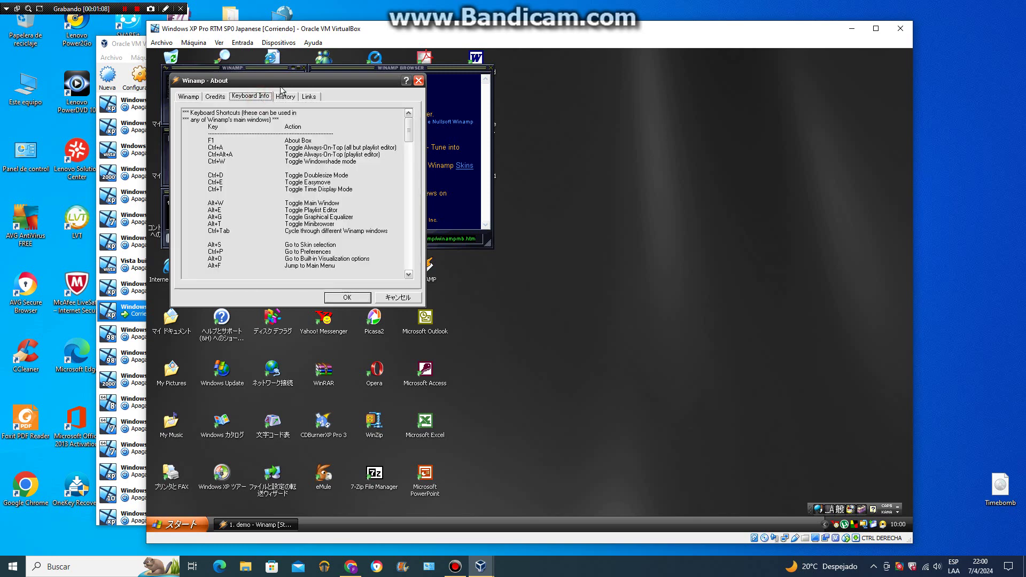
pyautogui.moveTo(407, 131); pyautogui.dragTo(408, 202)
pyautogui.moveTo(415, 246); pyautogui.dragTo(409, 124)
pyautogui.click(284, 97)
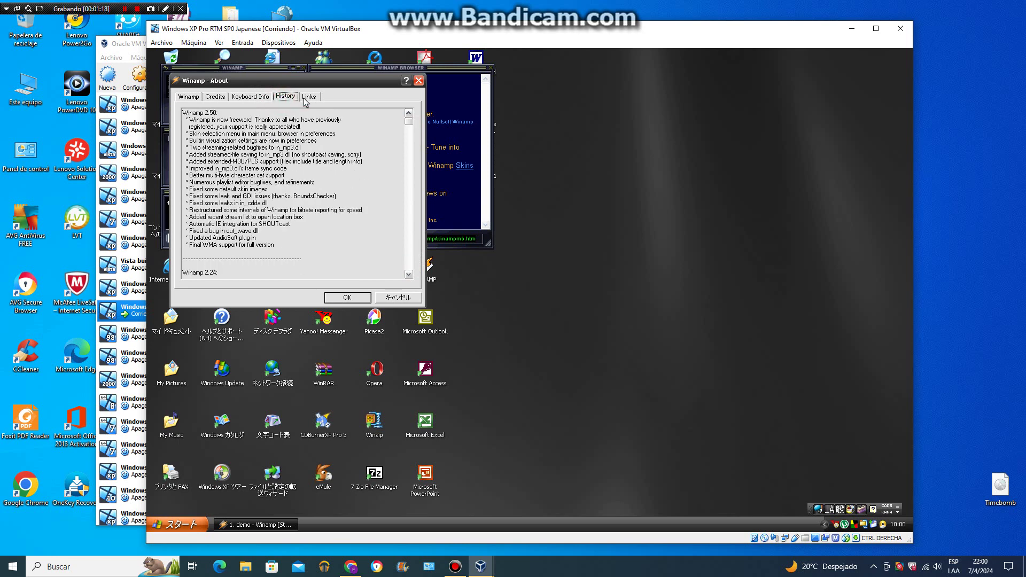
pyautogui.click(306, 99)
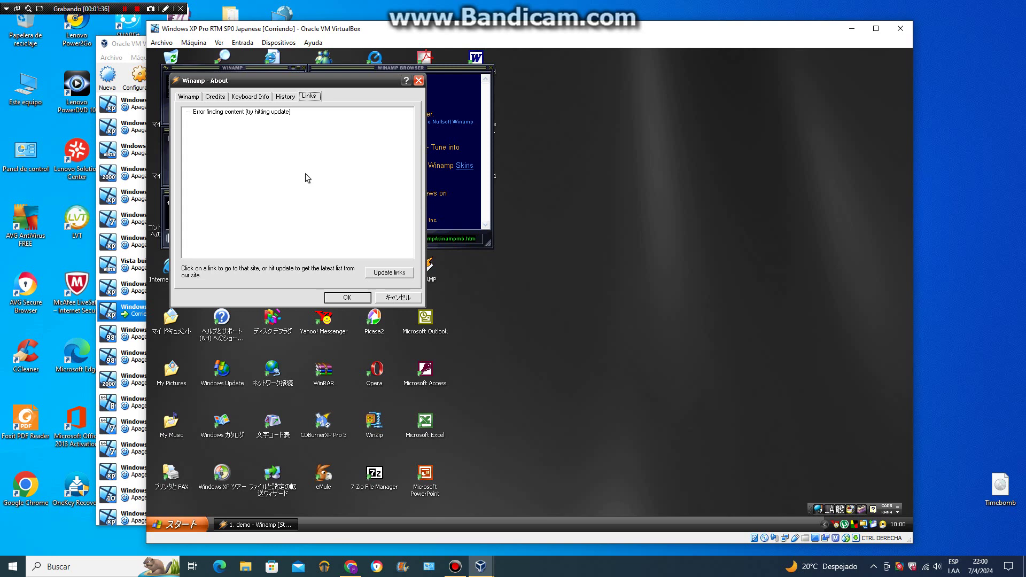
pyautogui.click(194, 96)
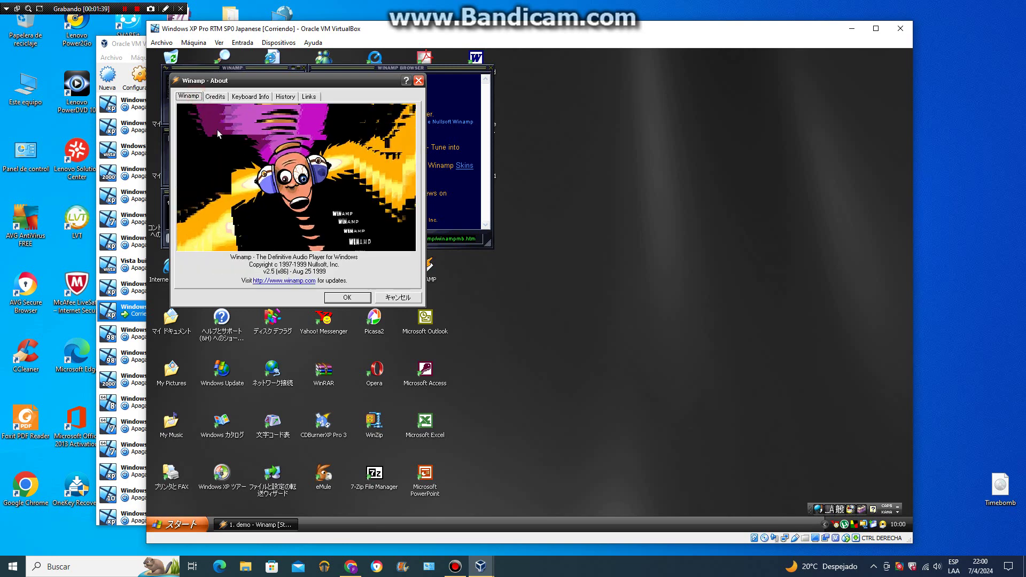
pyautogui.click(344, 297)
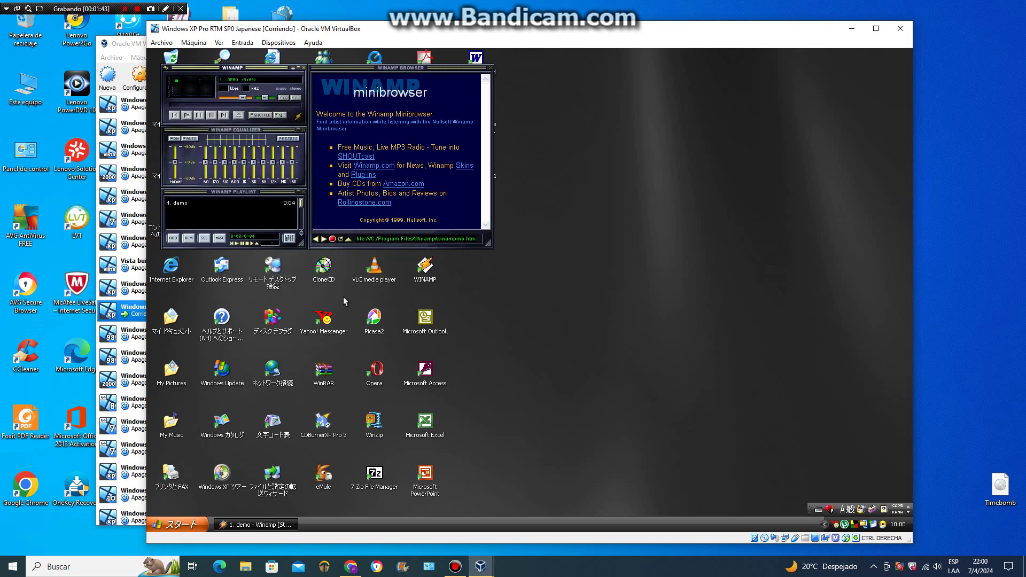
pyautogui.click(304, 67)
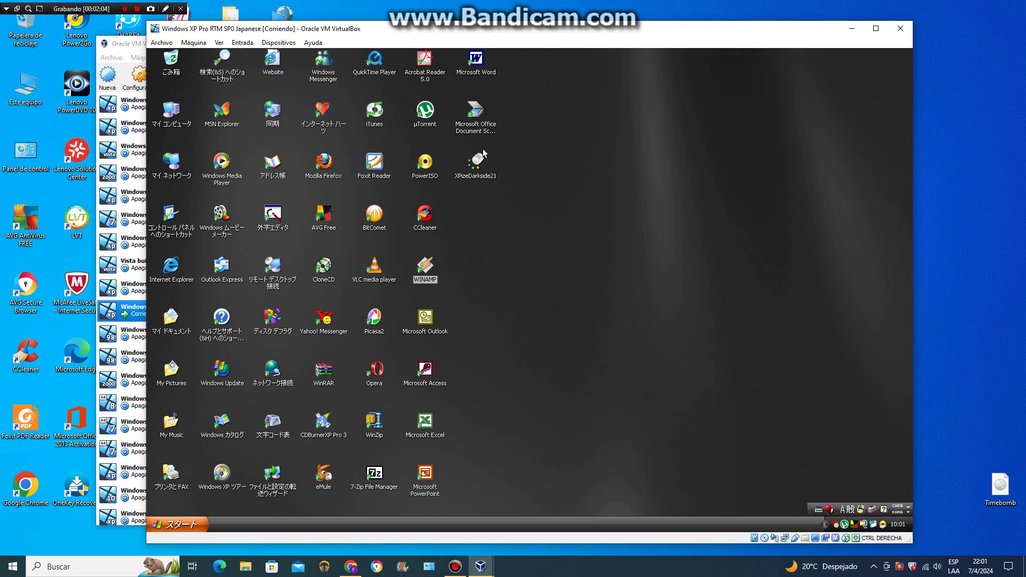
# Step: Open Microsoft Word and postpone the Office XP product activation
pyautogui.doubleClick(477, 67)
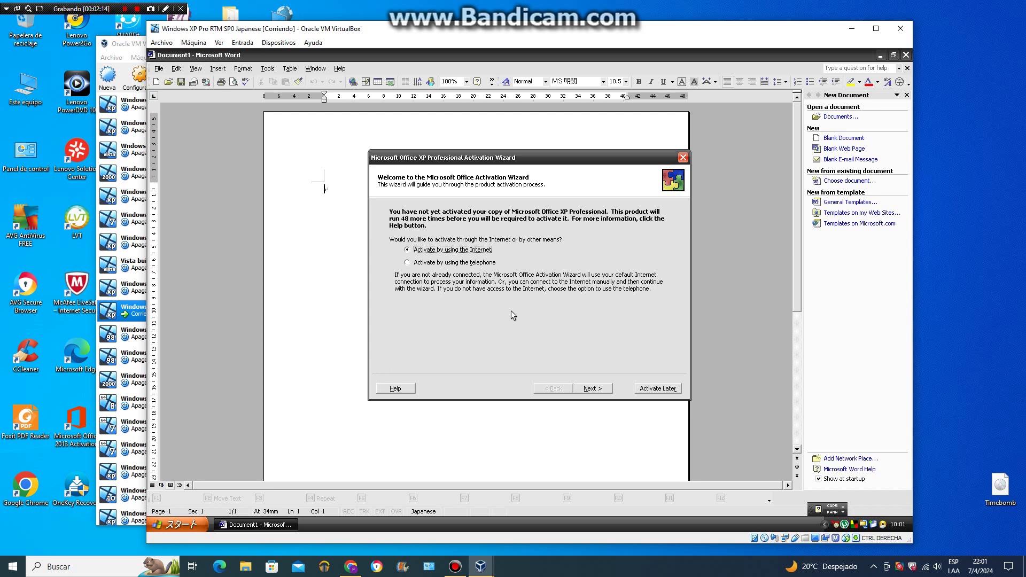
pyautogui.click(652, 389)
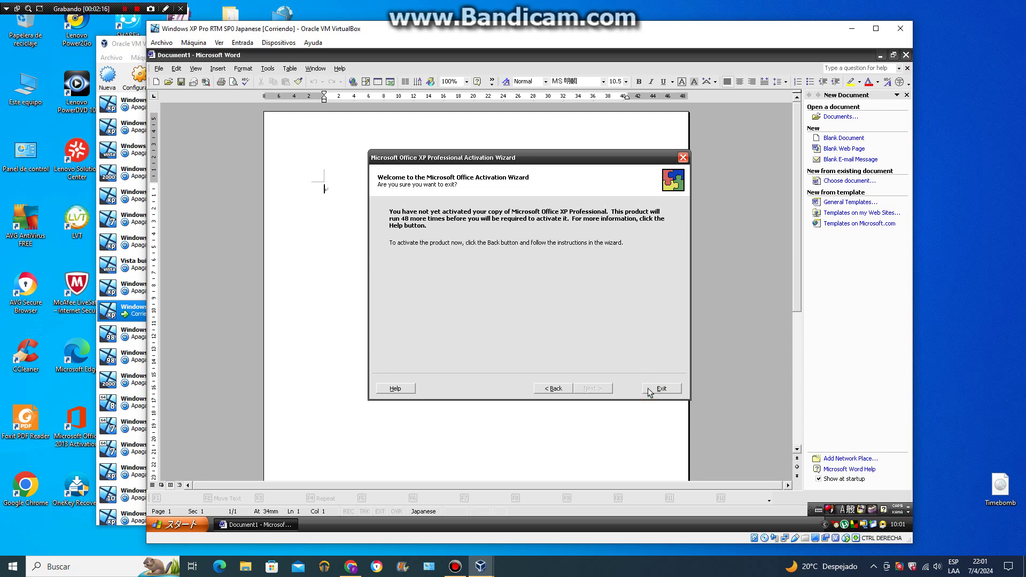
pyautogui.click(648, 390)
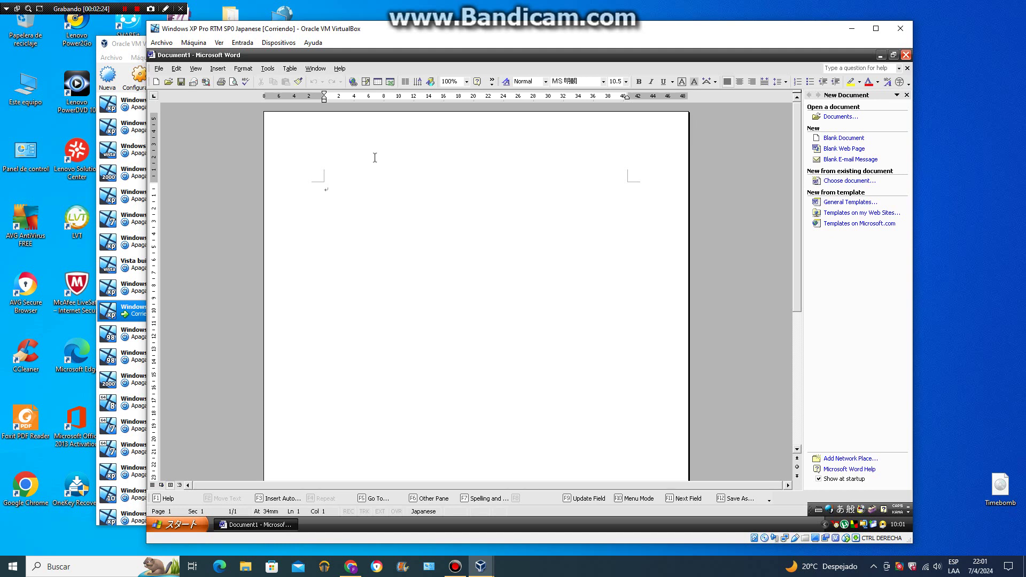
# Step: View the version and copyright information of Microsoft Word, and close Word
pyautogui.click(341, 69)
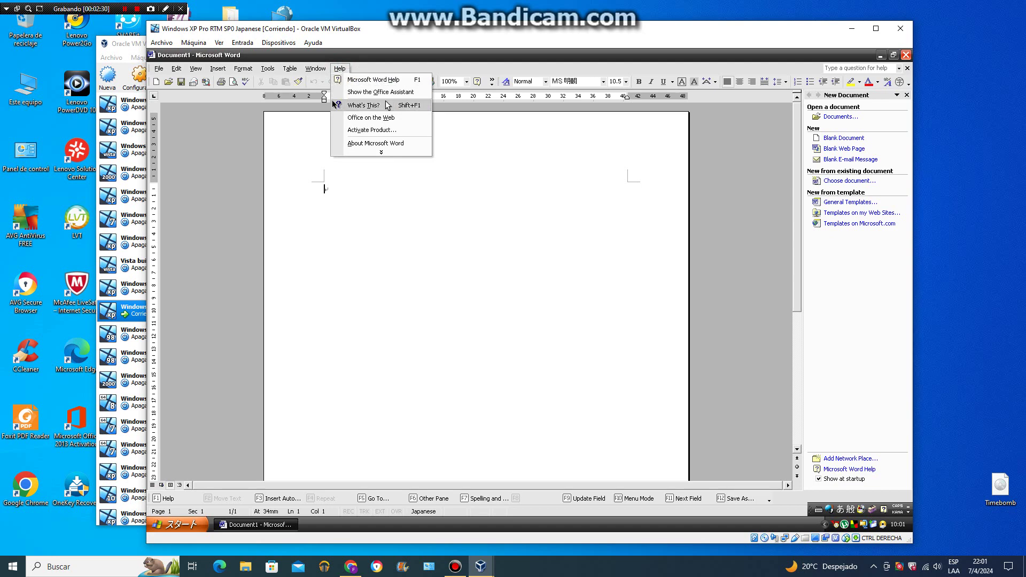
pyautogui.click(412, 146)
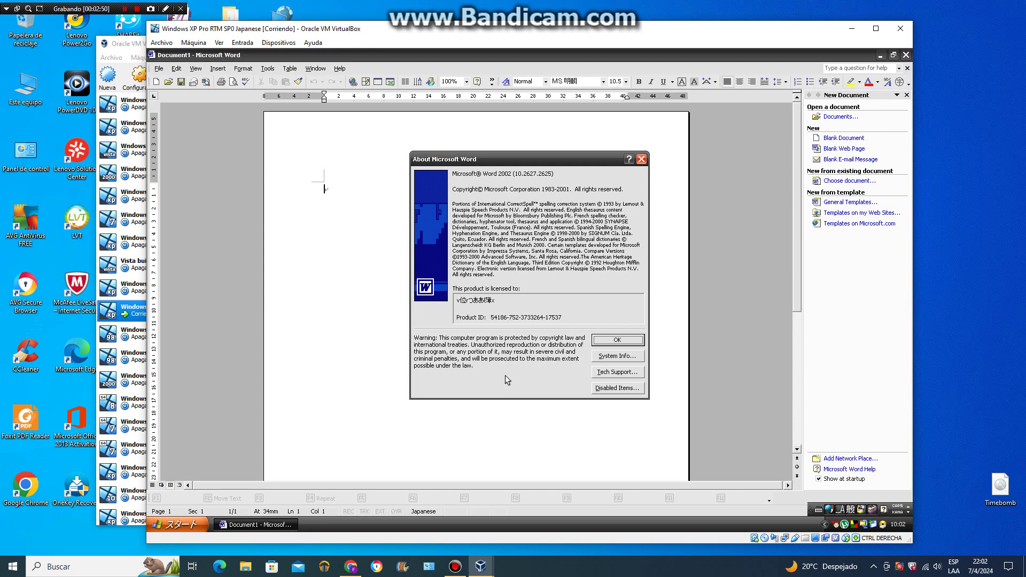
pyautogui.click(595, 340)
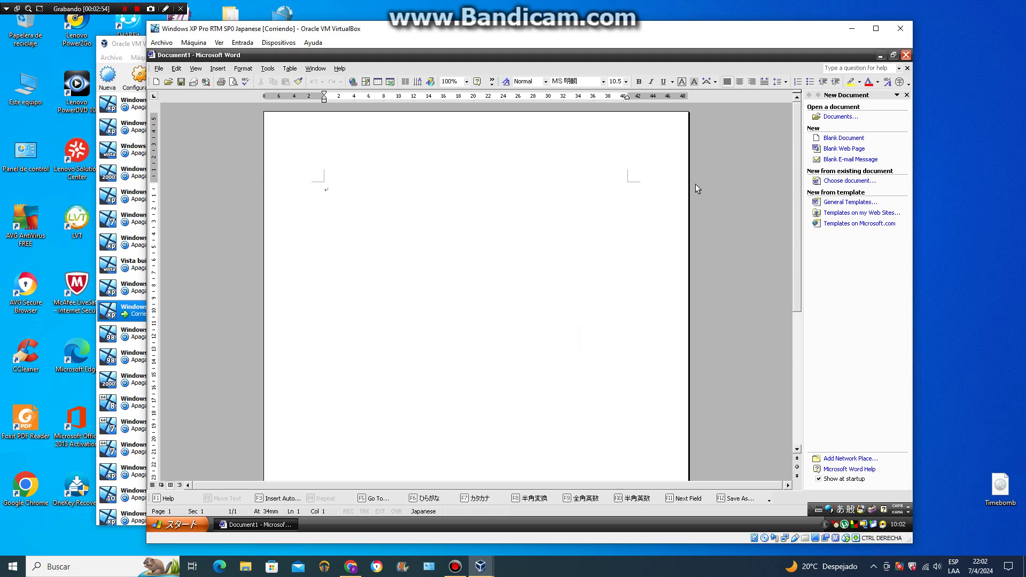
pyautogui.click(905, 55)
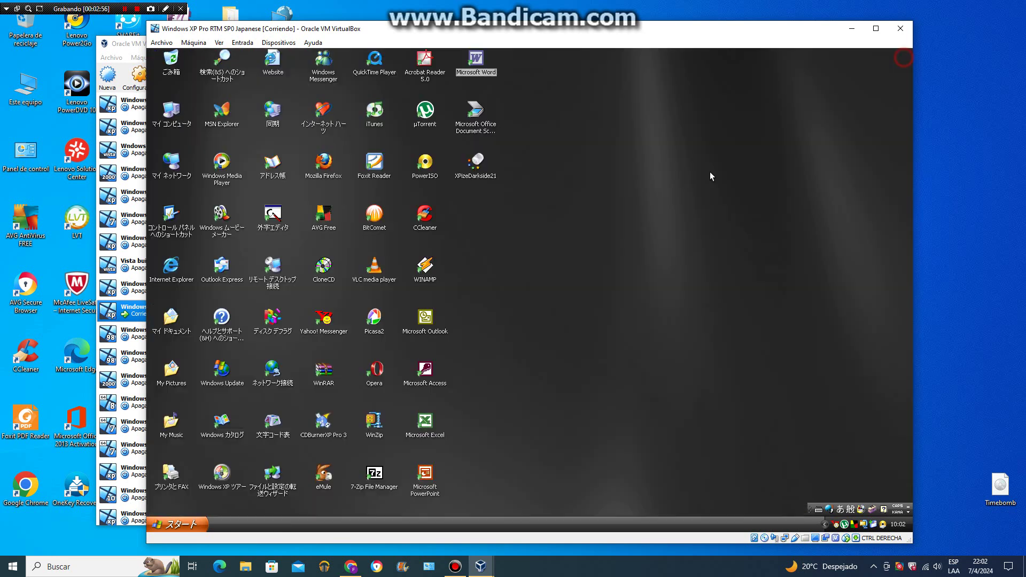
pyautogui.click(569, 295)
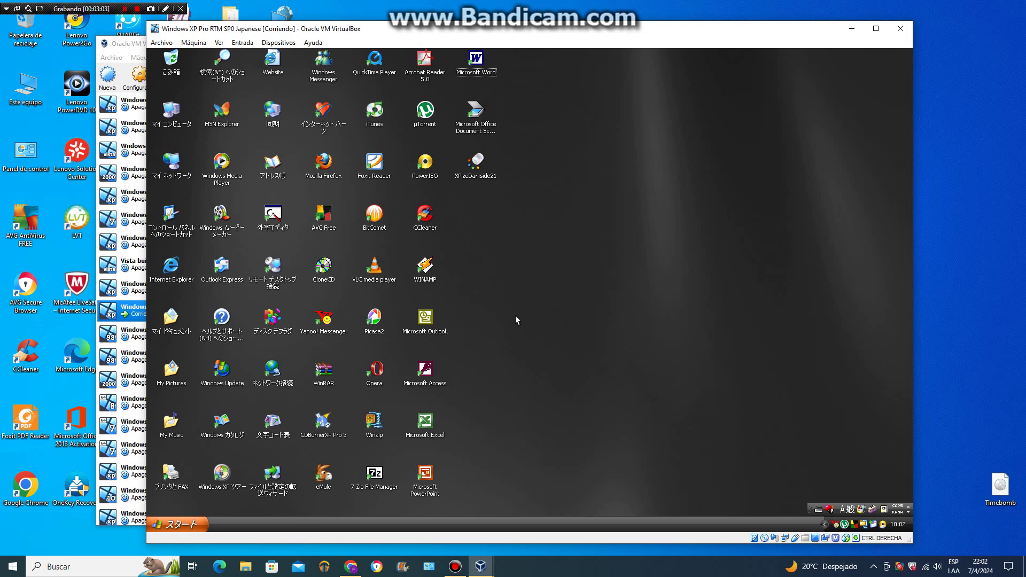
# Step: Open Paint from the installed Windows accessories
pyautogui.click(202, 522)
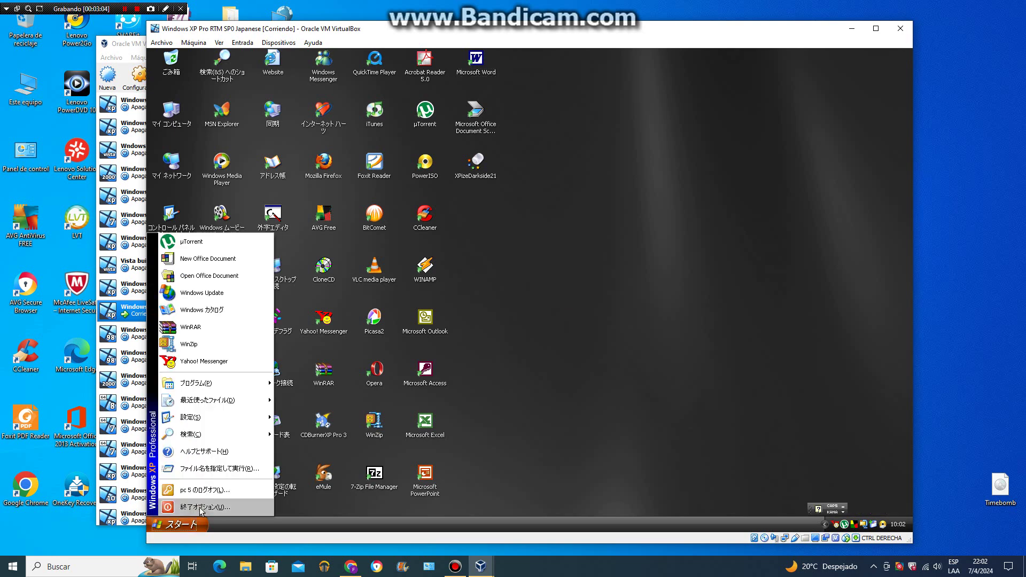
pyautogui.moveTo(238, 384)
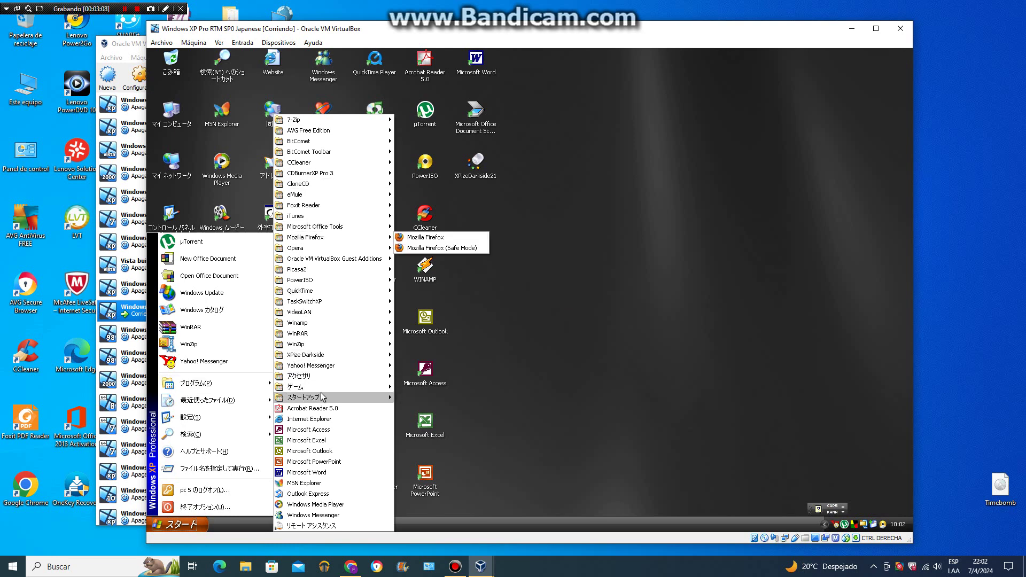
pyautogui.moveTo(328, 390)
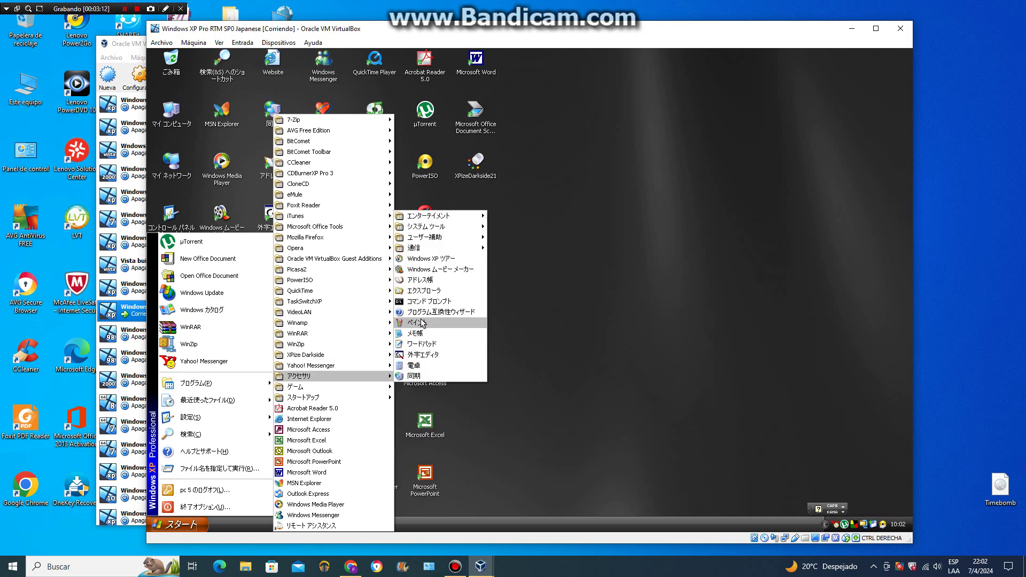
pyautogui.click(422, 323)
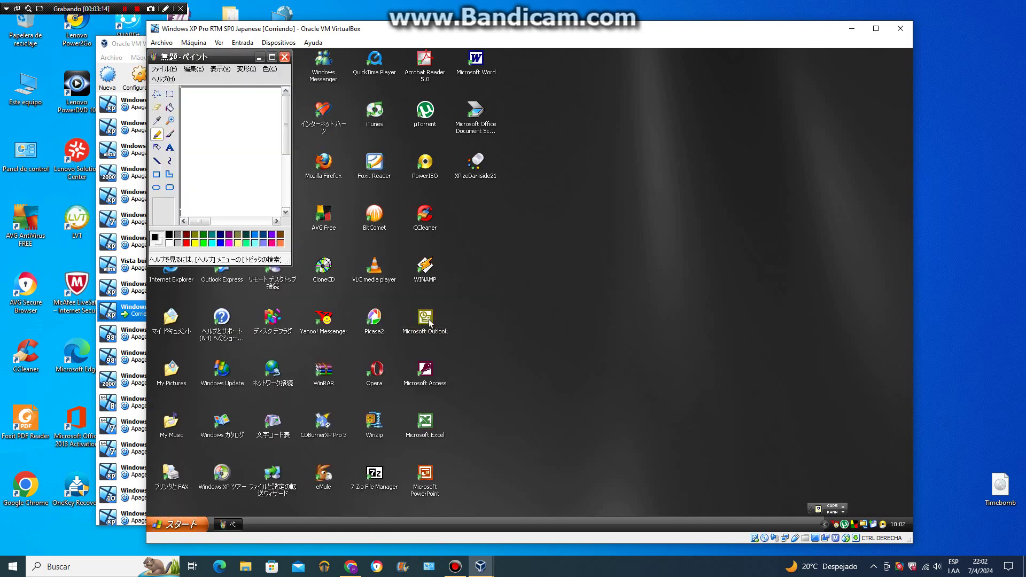
# Step: Enlarge the canvas to fill the maximized Paint window and handwrite "WINDOWS XP PROFESSIONAL RTM SP0 2001 JAPANESSE VERSION" in black pencil
pyautogui.click(271, 57)
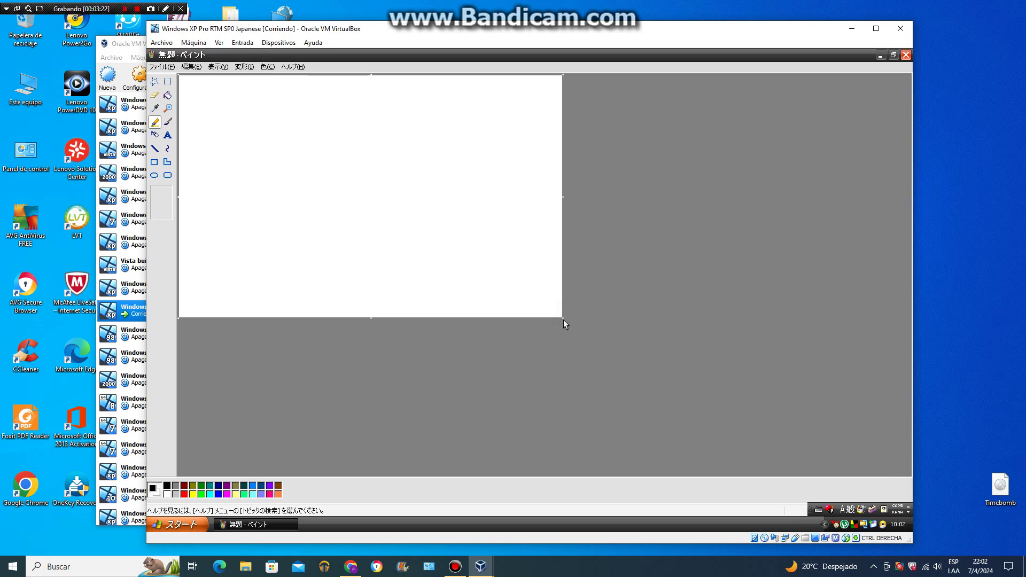
pyautogui.moveTo(565, 316)
pyautogui.mouseDown()
pyautogui.moveTo(598, 343)
pyautogui.moveTo(790, 435)
pyautogui.mouseUp()
pyautogui.moveTo(851, 458); pyautogui.dragTo(906, 470)
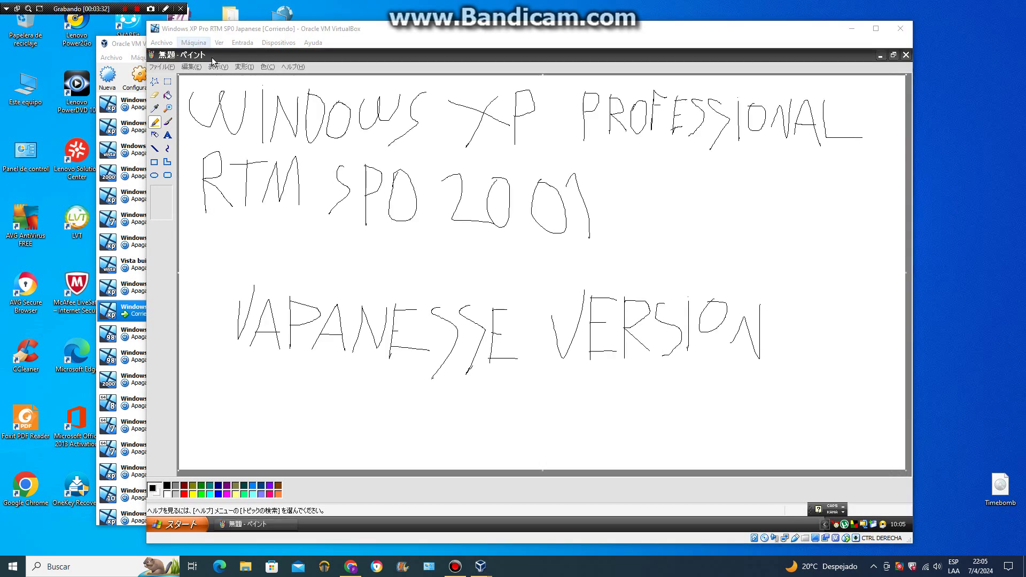
# Step: View Paint's version information, and close Paint without saving the drawing
pyautogui.click(322, 53)
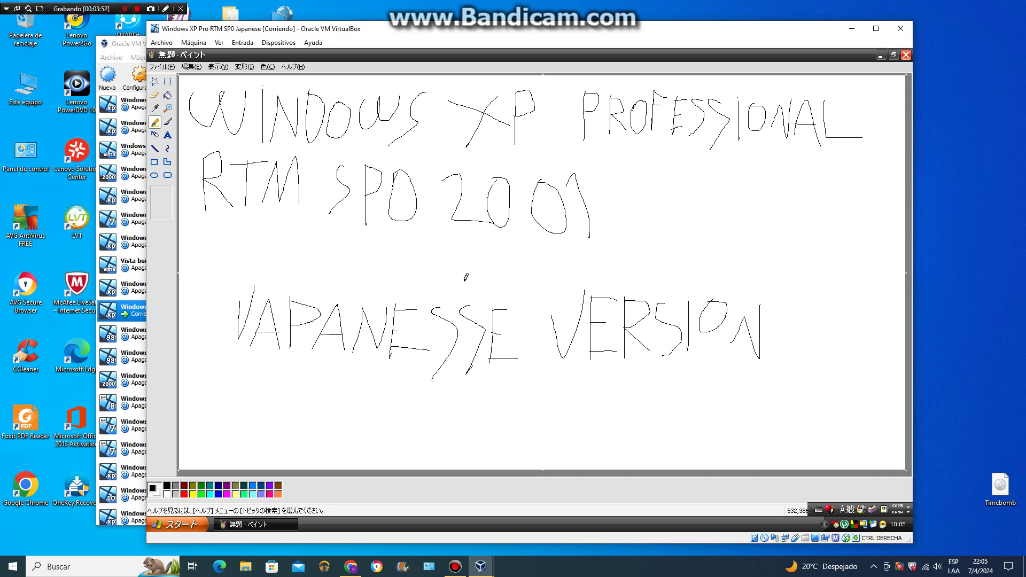
pyautogui.click(297, 67)
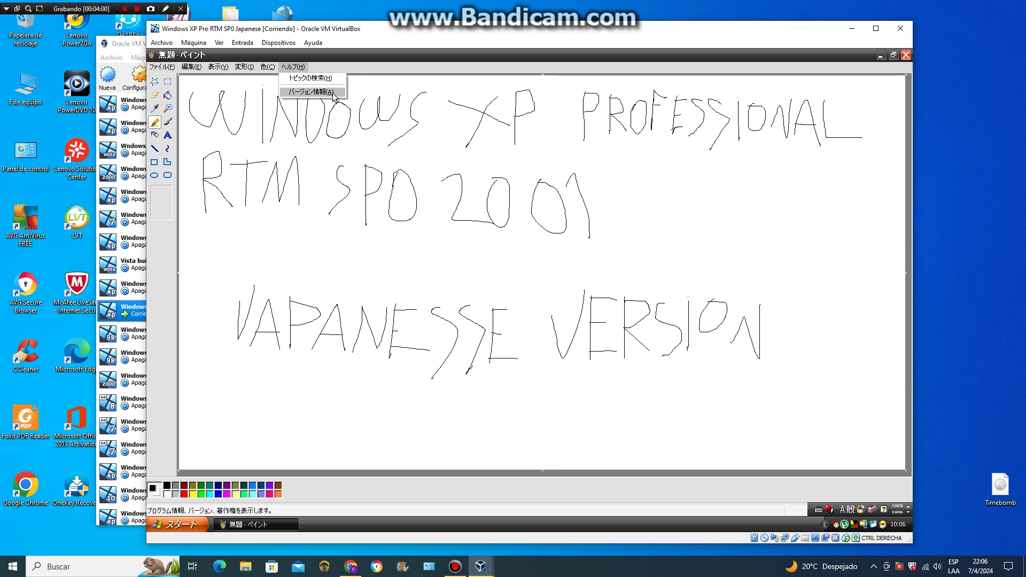
pyautogui.click(310, 92)
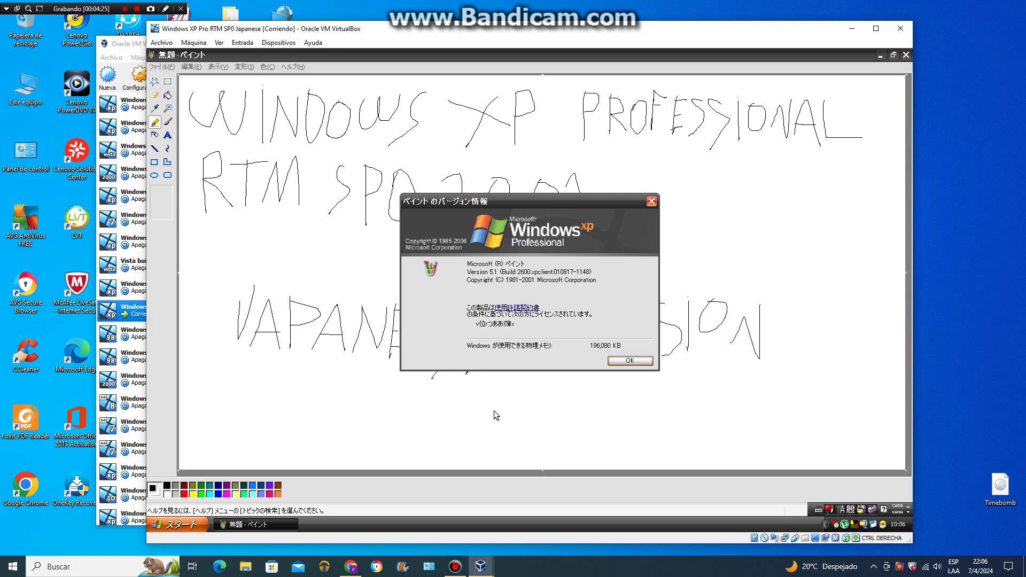
pyautogui.click(619, 361)
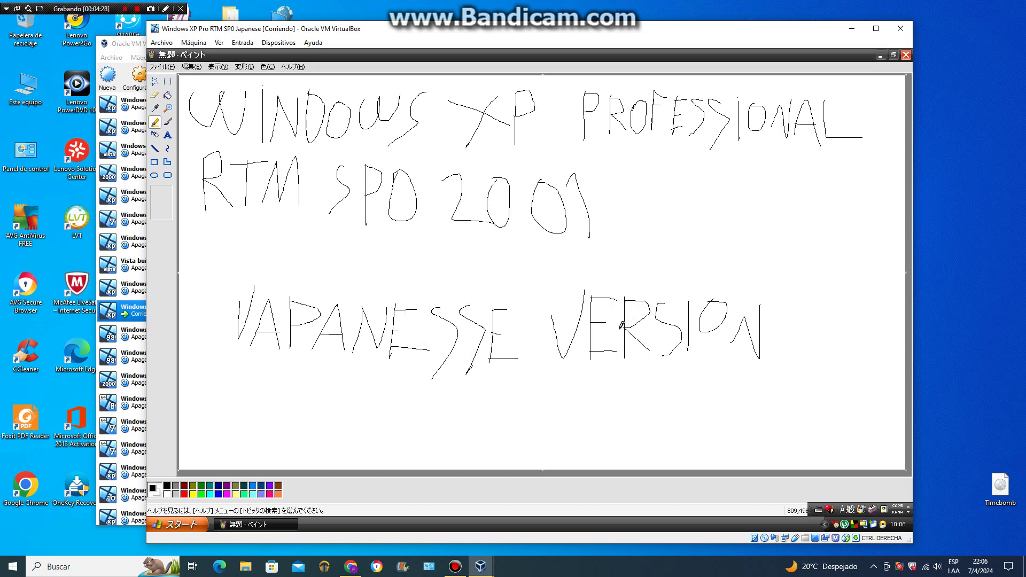
pyautogui.click(905, 55)
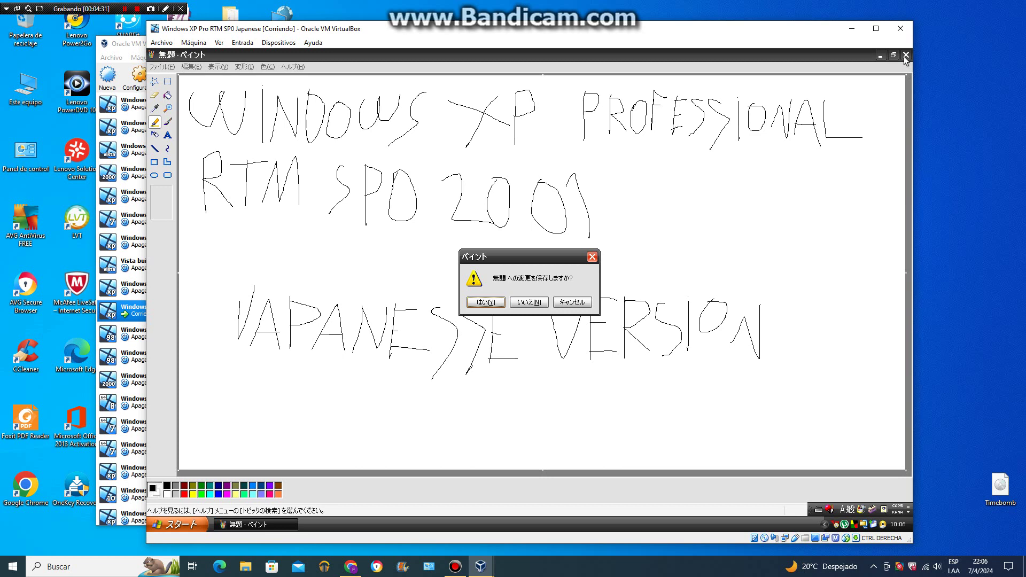
pyautogui.click(537, 302)
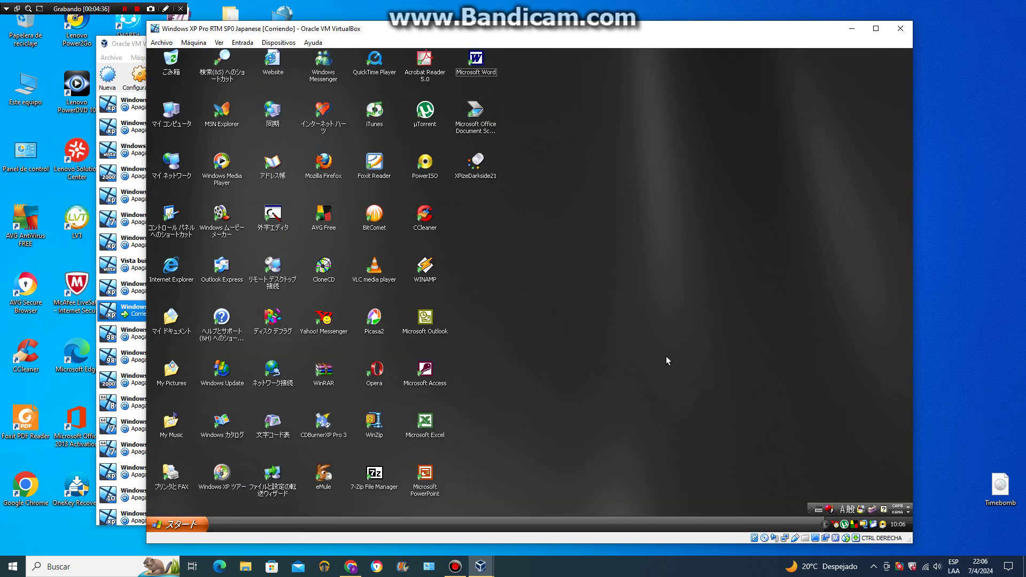
# Step: Open the system volume control from the notification area, test its slider and dismiss it
pyautogui.click(824, 524)
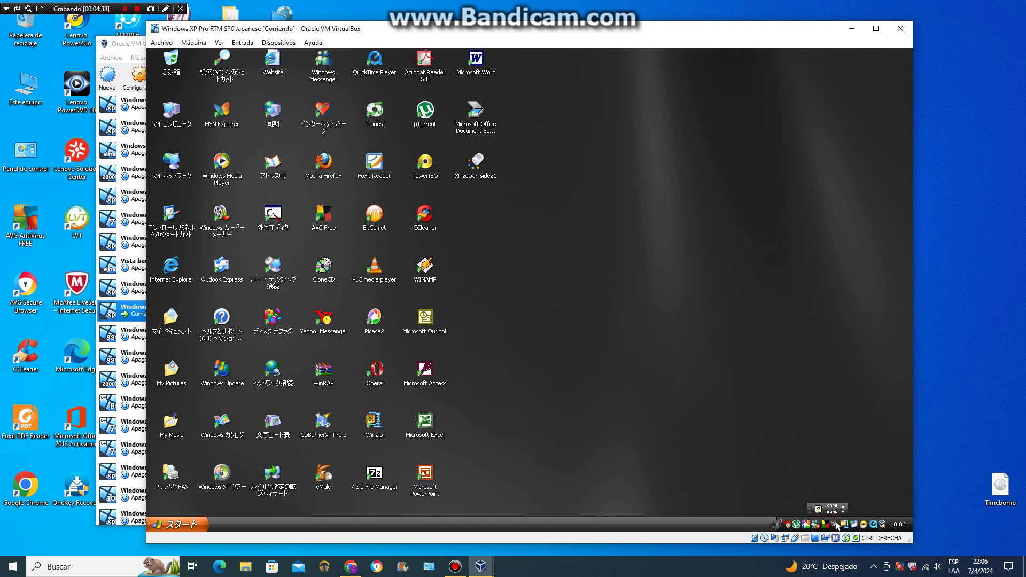
pyautogui.click(833, 524)
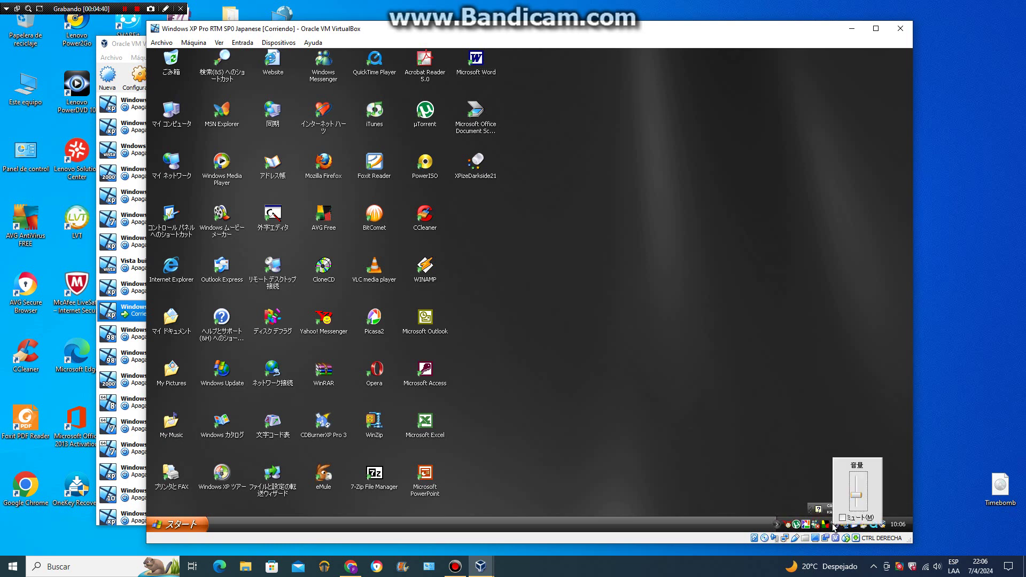
pyautogui.click(858, 497)
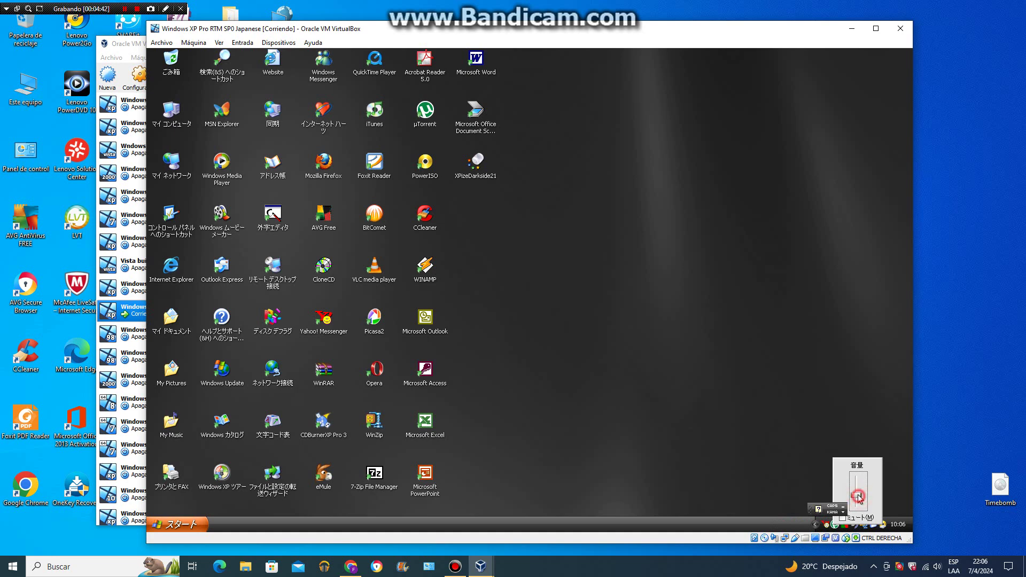
pyautogui.click(779, 474)
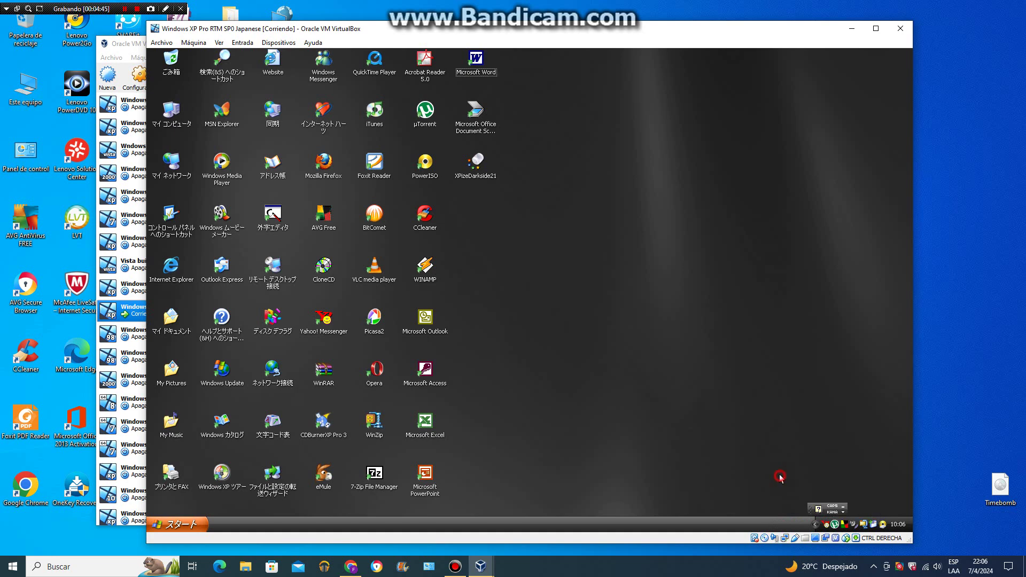
# Step: Start the Windows XP Tour from the installed accessories, choosing the animated format with text, music and narration
pyautogui.click(197, 521)
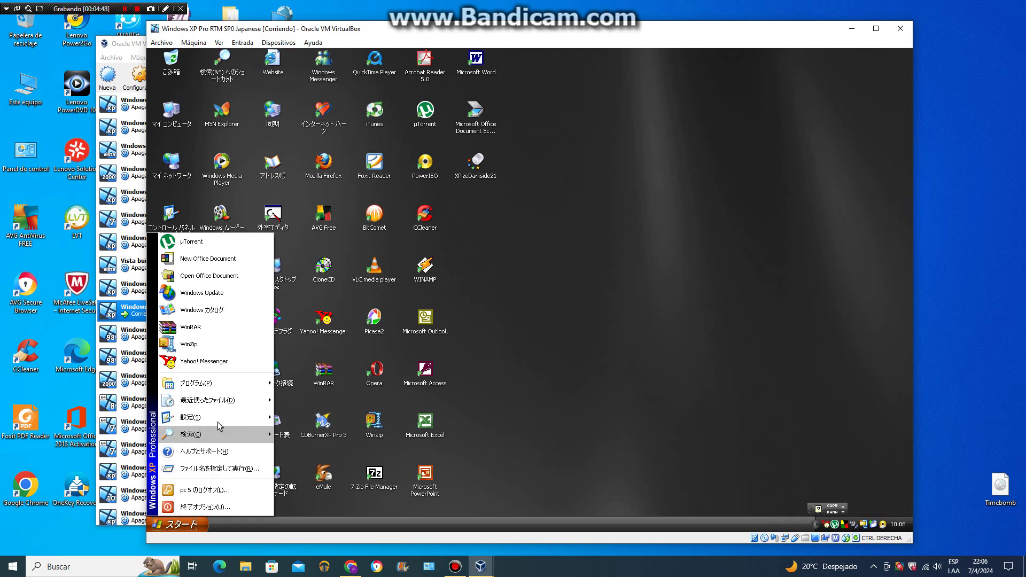
pyautogui.moveTo(226, 389)
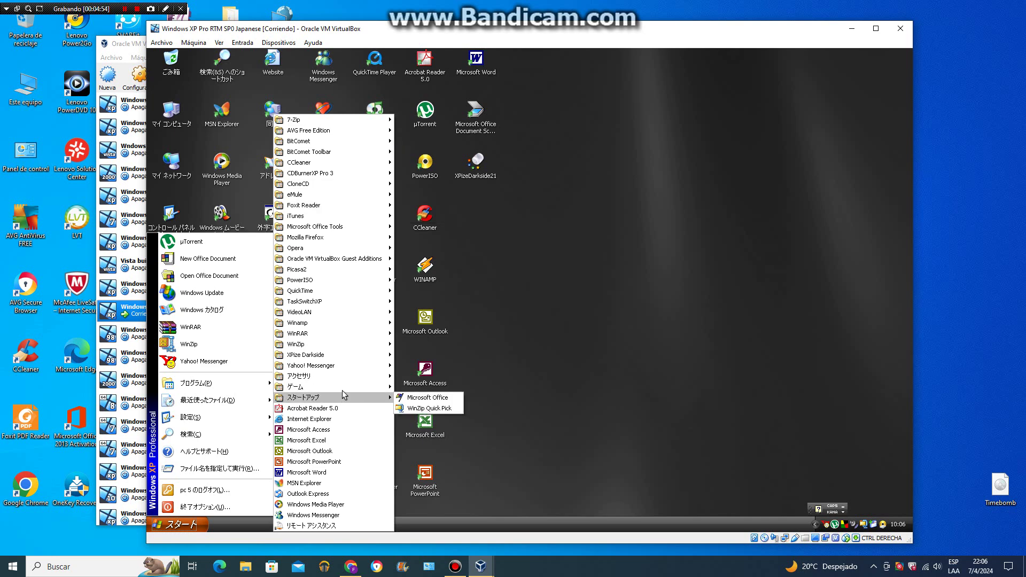
pyautogui.moveTo(342, 390)
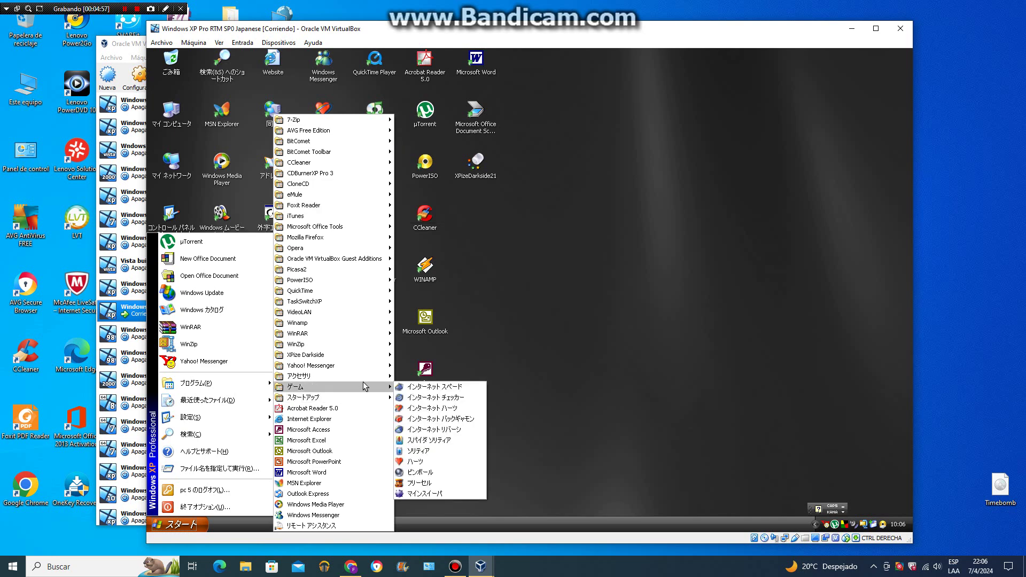
pyautogui.moveTo(368, 376)
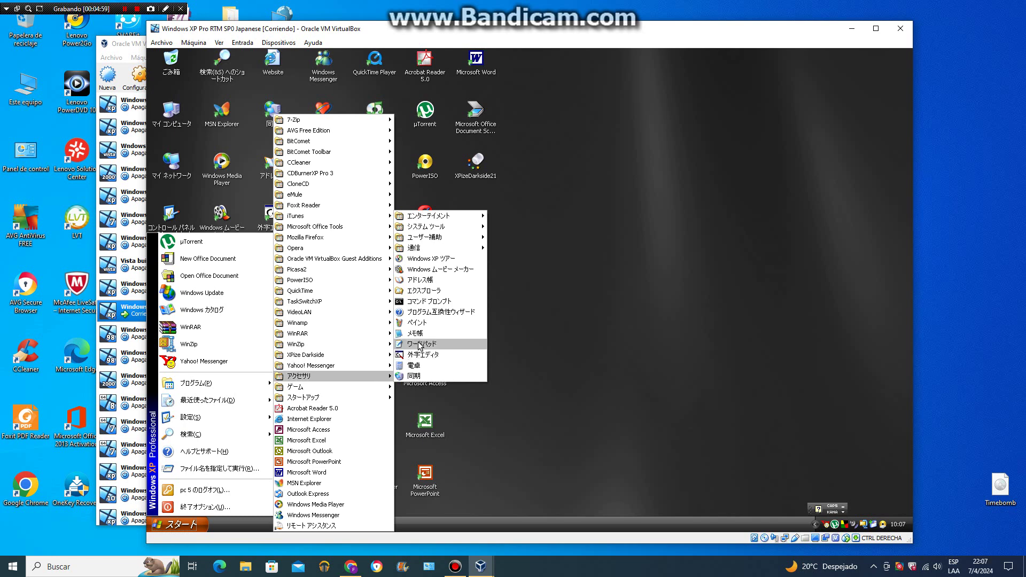
pyautogui.click(431, 260)
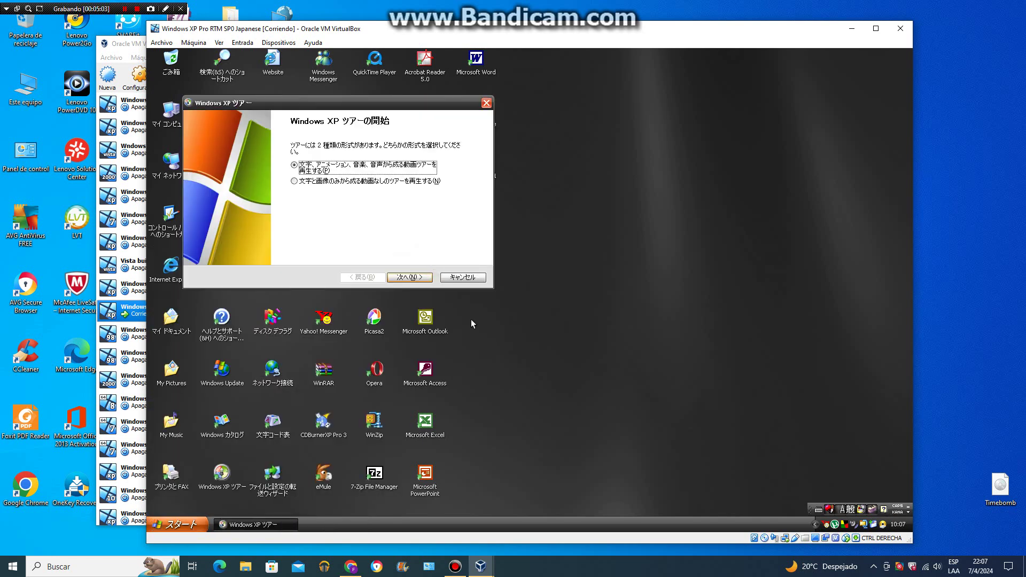
pyautogui.click(407, 277)
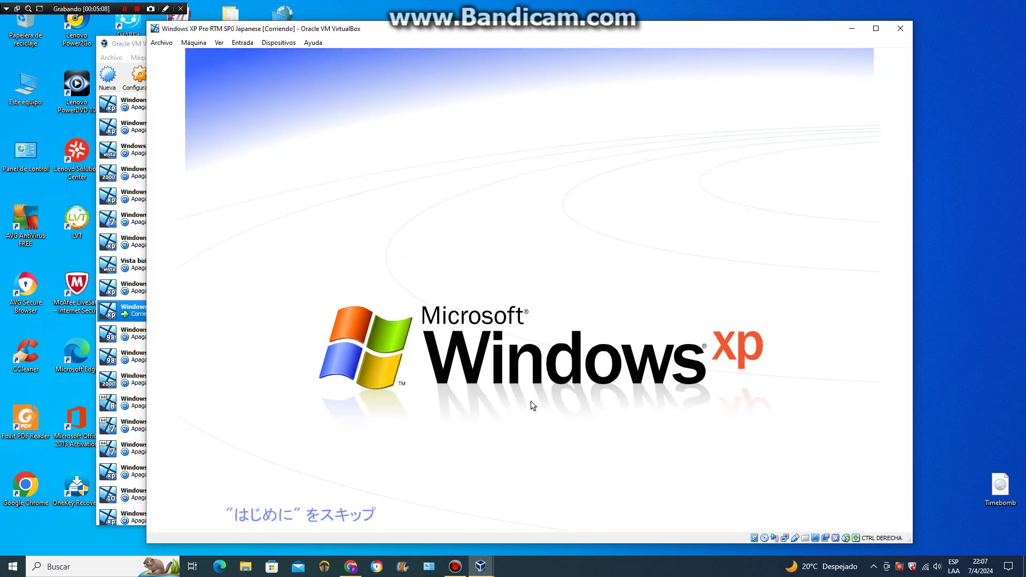
# Step: Adjust the host computer's volume while the tour plays, finishing at 60, and exit the tour
pyautogui.click(921, 374)
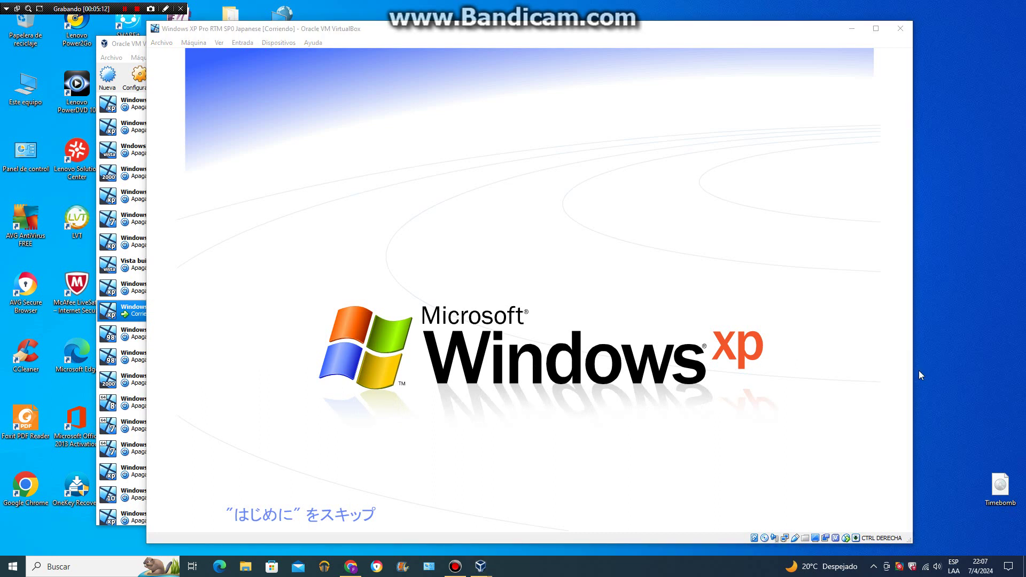
pyautogui.press('XF86AudioRaiseVolume')
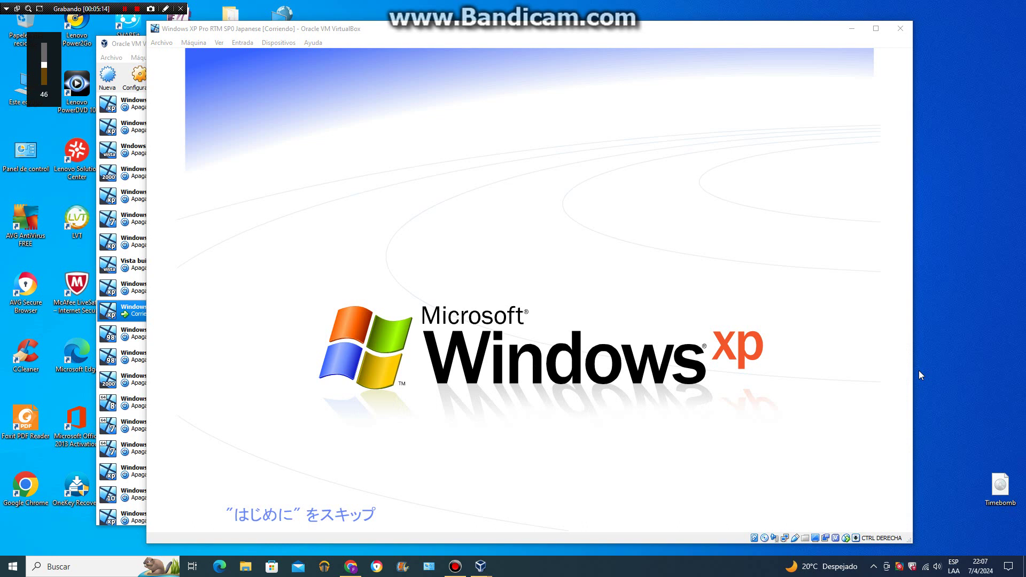
pyautogui.press('XF86AudioLowerVolume')
pyautogui.press('XF86AudioLowerVolume')
pyautogui.press('XF86AudioLowerVolume')
pyautogui.press('XF86AudioLowerVolume')
pyautogui.press('XF86AudioLowerVolume')
pyautogui.press('XF86AudioLowerVolume')
pyautogui.press('XF86AudioLowerVolume')
pyautogui.press('XF86AudioLowerVolume')
pyautogui.press('XF86AudioLowerVolume')
pyautogui.press('XF86AudioLowerVolume')
pyautogui.press('XF86AudioLowerVolume')
pyautogui.press('XF86AudioLowerVolume')
pyautogui.press('XF86AudioLowerVolume')
pyautogui.press('XF86AudioLowerVolume')
pyautogui.press('XF86AudioLowerVolume')
pyautogui.press('XF86AudioLowerVolume')
pyautogui.press('XF86AudioLowerVolume')
pyautogui.press('XF86AudioLowerVolume')
pyautogui.press('XF86AudioLowerVolume')
pyautogui.press('XF86AudioLowerVolume')
pyautogui.press('XF86AudioRaiseVolume')
pyautogui.press('XF86AudioRaiseVolume')
pyautogui.press('XF86AudioRaiseVolume')
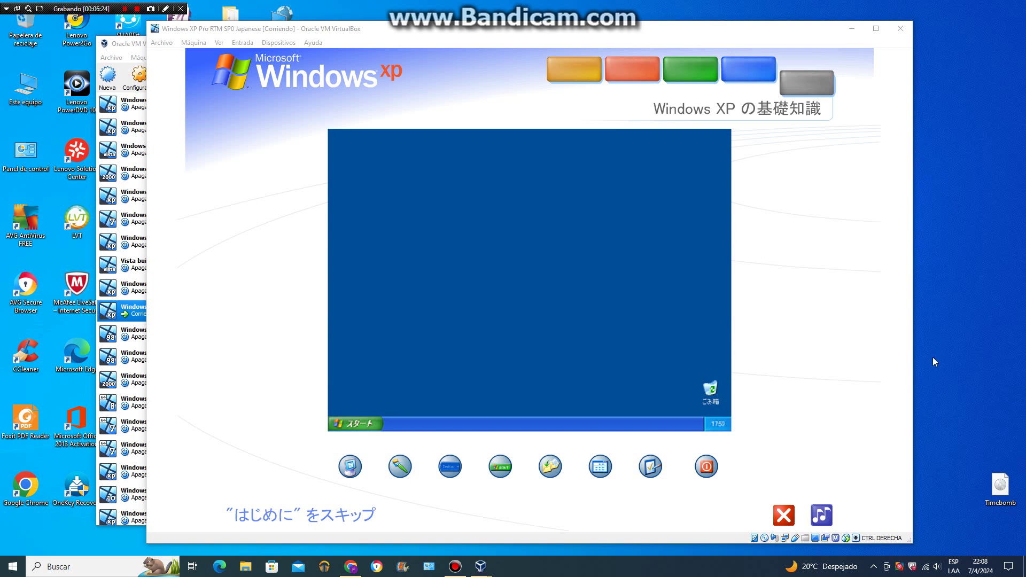
pyautogui.press('XF86AudioLowerVolume')
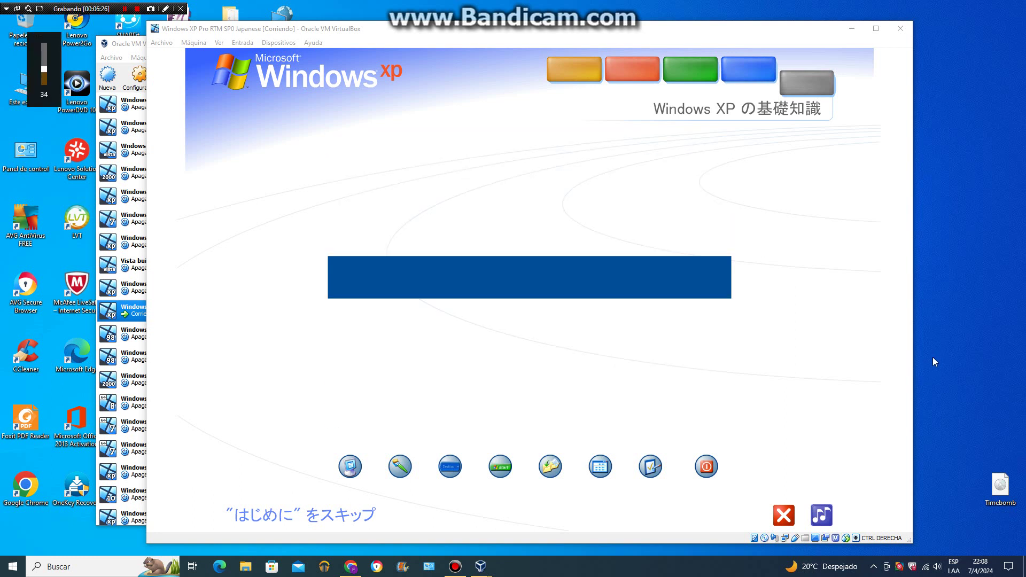
pyautogui.press('XF86AudioRaiseVolume')
pyautogui.press('XF86AudioRaiseVolume')
pyautogui.press('XF86AudioRaiseVolume')
pyautogui.press('XF86AudioRaiseVolume')
pyautogui.press('XF86AudioRaiseVolume')
pyautogui.press('XF86AudioRaiseVolume')
pyautogui.press('XF86AudioRaiseVolume')
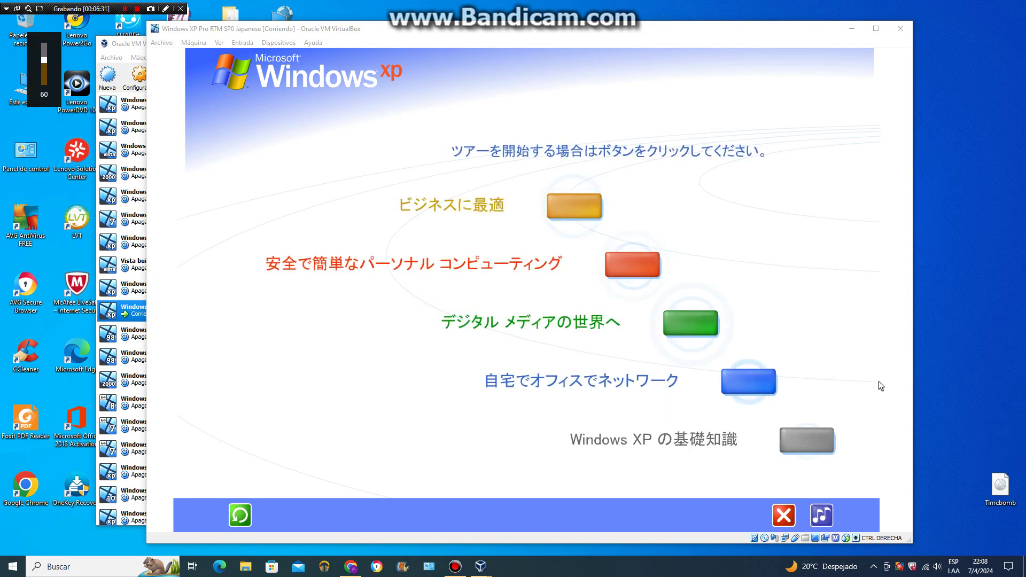
pyautogui.click(786, 516)
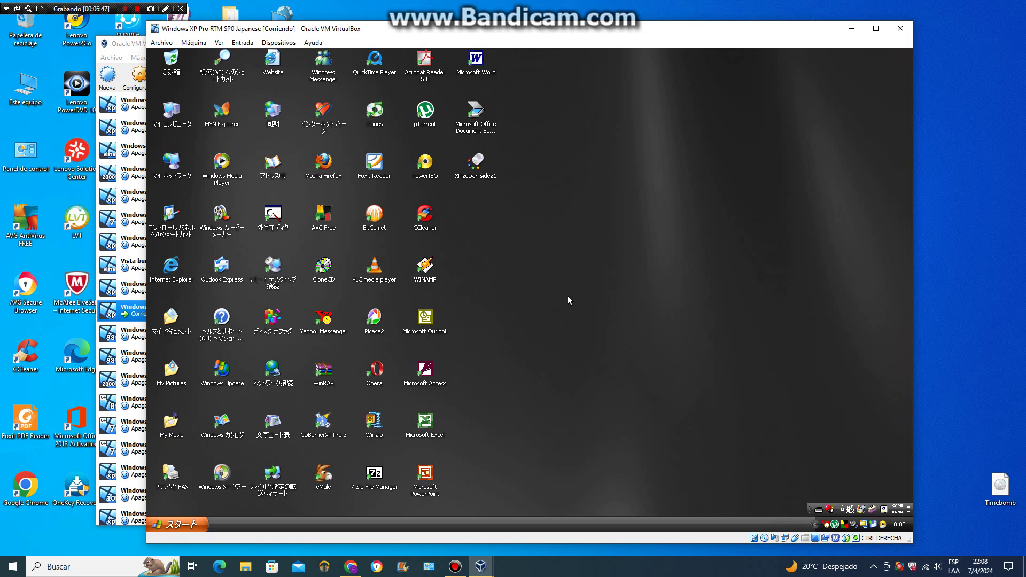
# Step: Open Sample Pictures inside My Pictures, browse the previews from Blue hills through Sunset, Water lilies and Winter, and close the folder
pyautogui.click(174, 376)
pyautogui.doubleClick(172, 372)
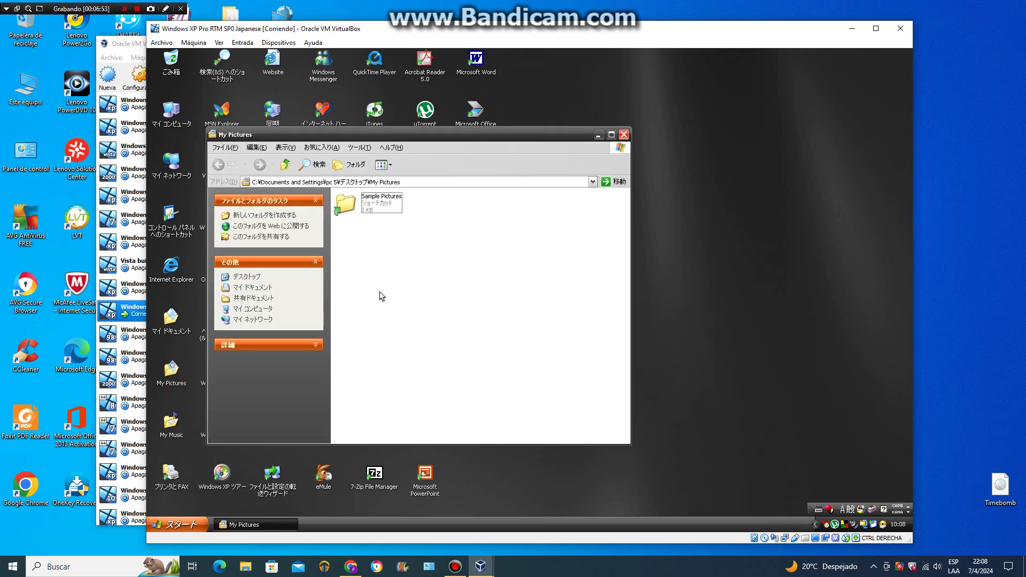
pyautogui.click(379, 203)
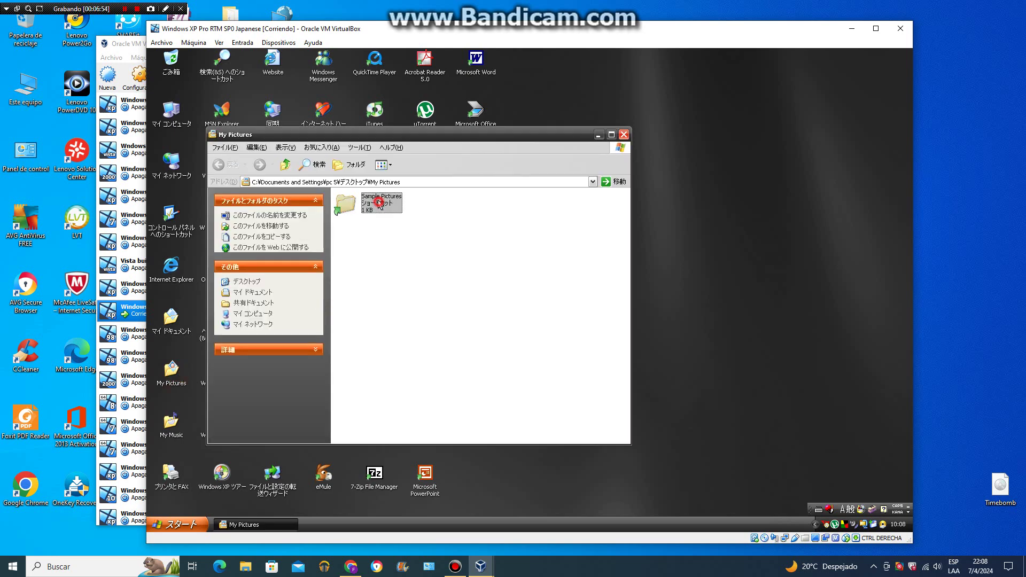
pyautogui.doubleClick(379, 203)
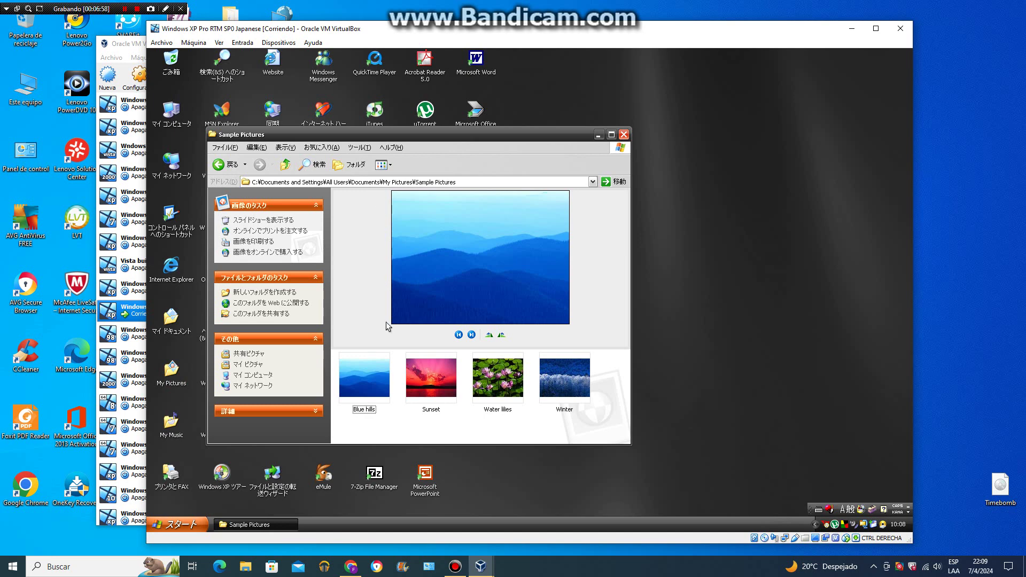
pyautogui.click(472, 335)
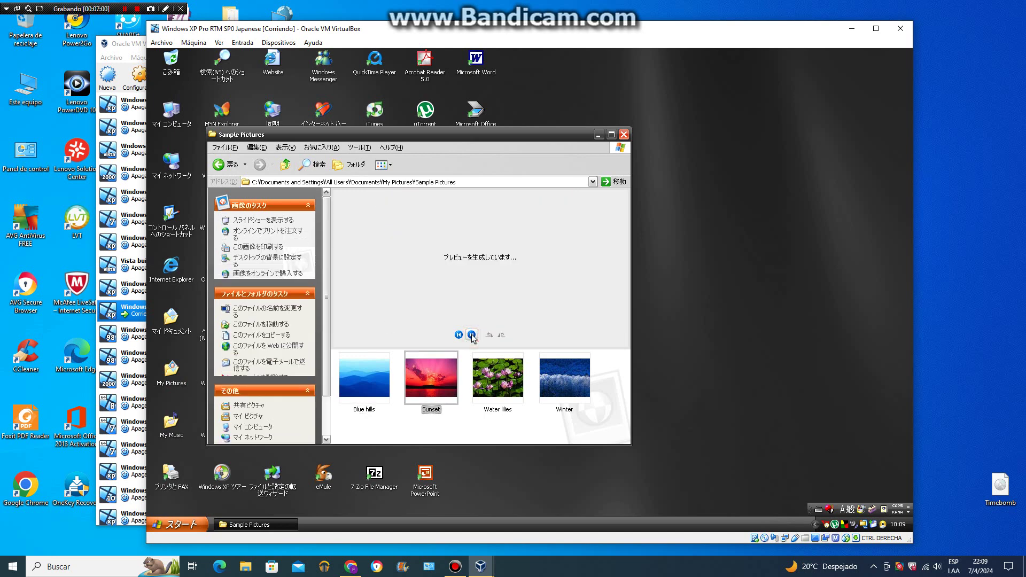
pyautogui.click(472, 335)
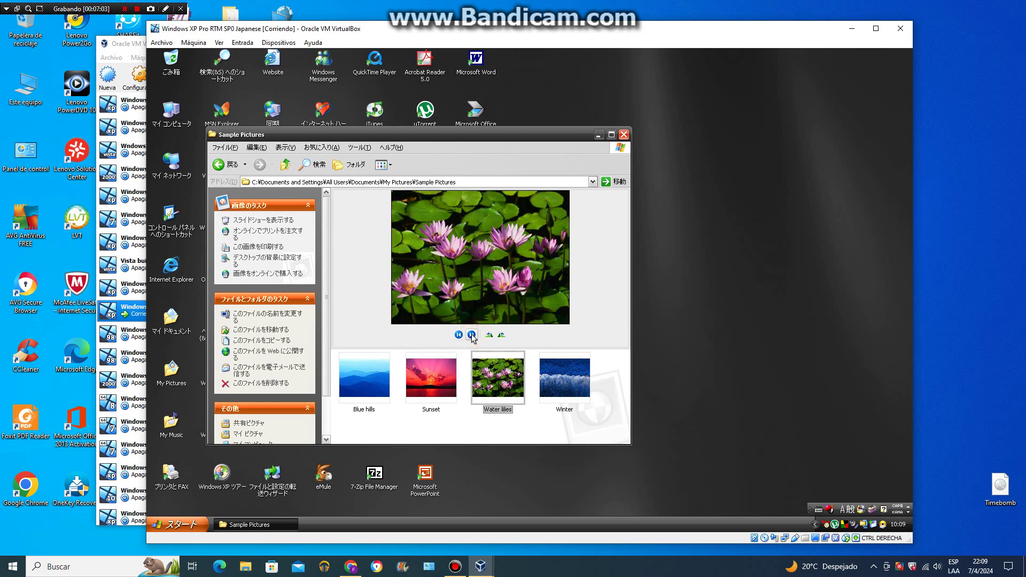
pyautogui.click(471, 335)
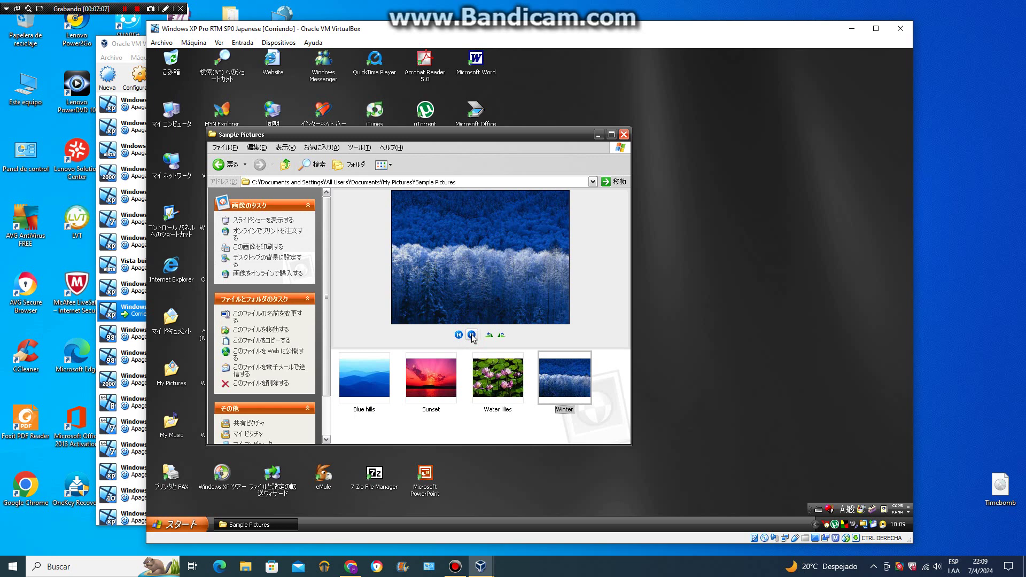
pyautogui.click(623, 135)
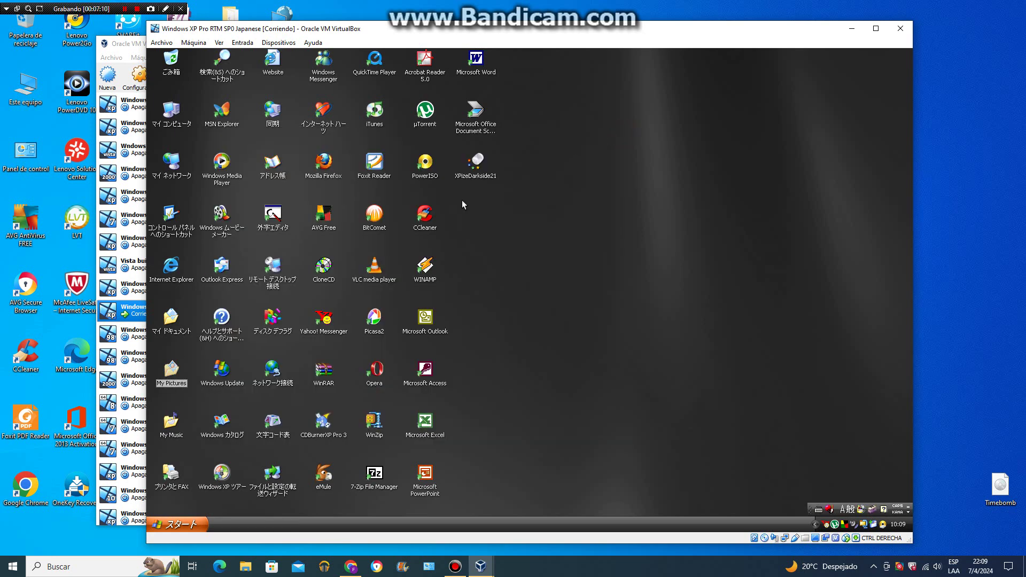
# Step: Try to open XPize Darkside Settings from the installed programs, and dismiss the resulting dialog
pyautogui.click(174, 524)
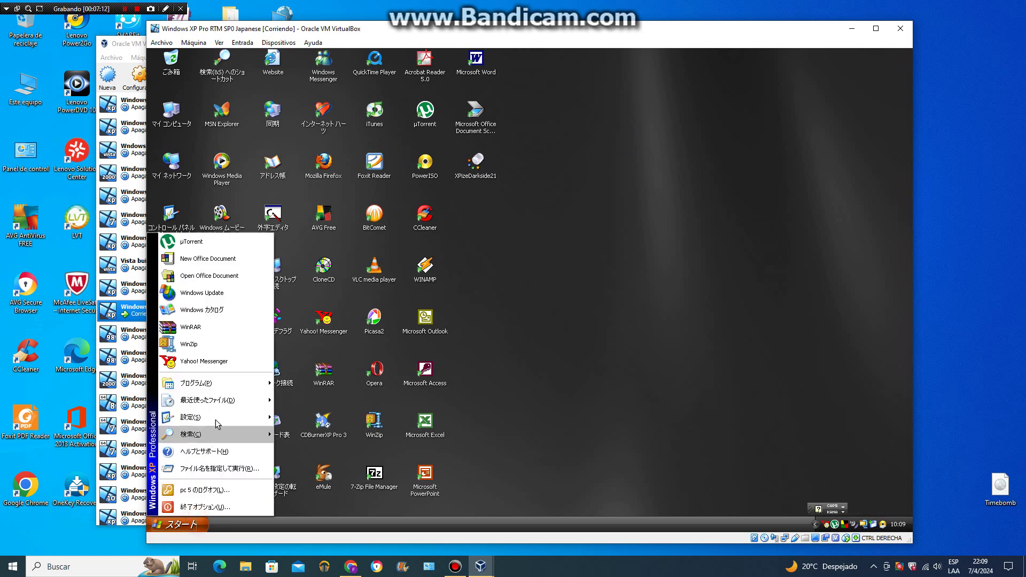
pyautogui.moveTo(231, 391)
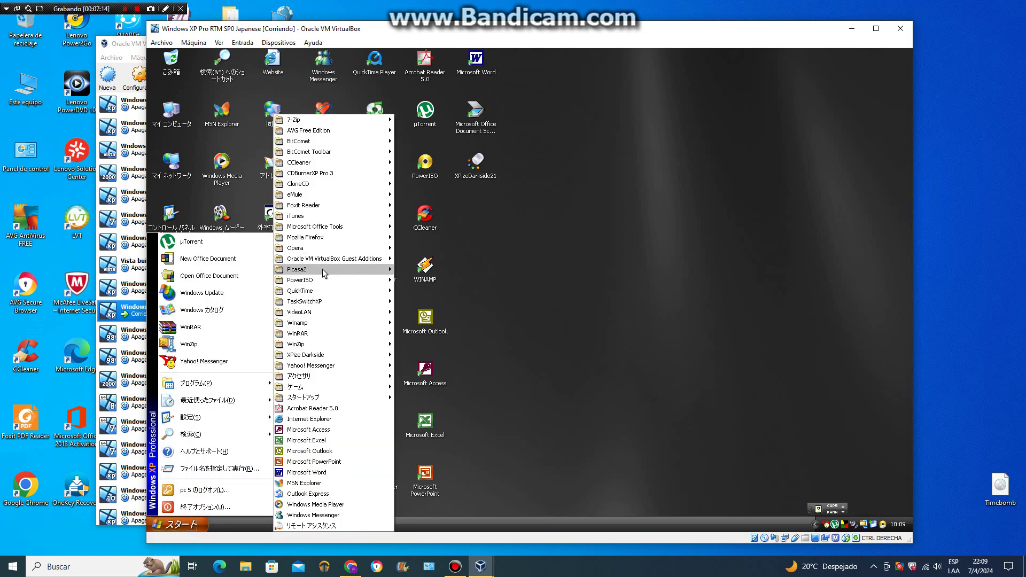
pyautogui.moveTo(325, 355)
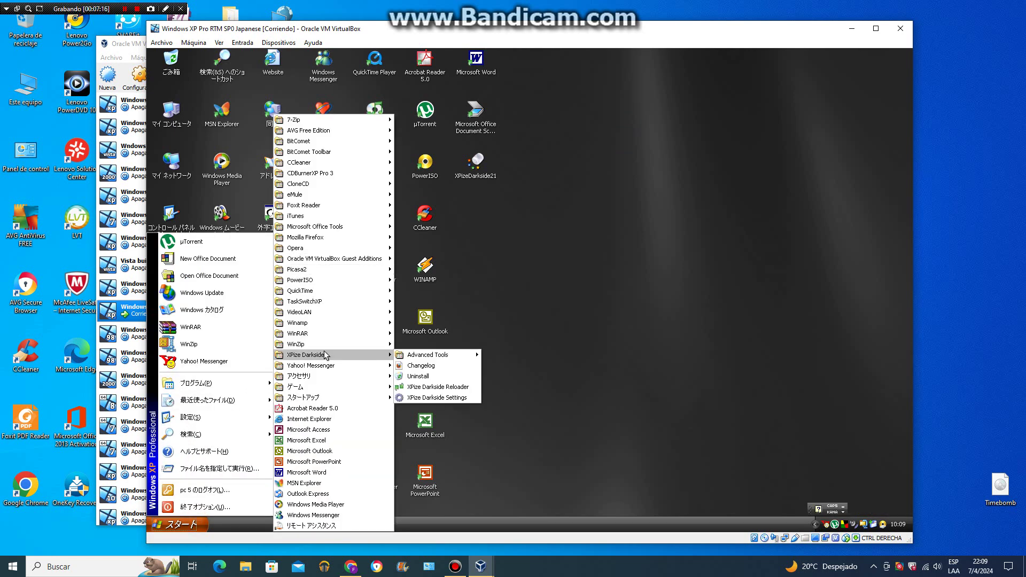
pyautogui.click(437, 396)
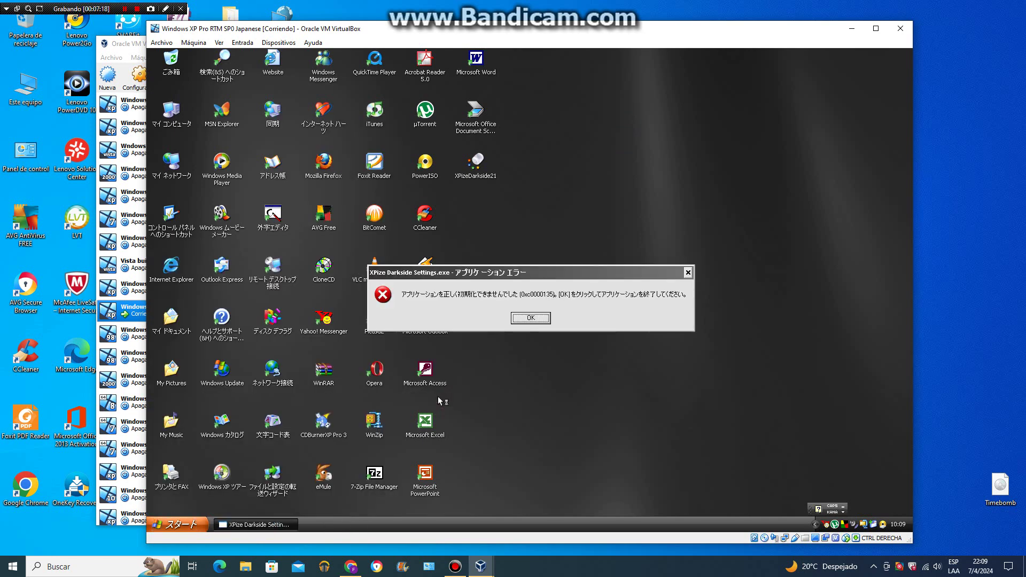
pyautogui.click(521, 319)
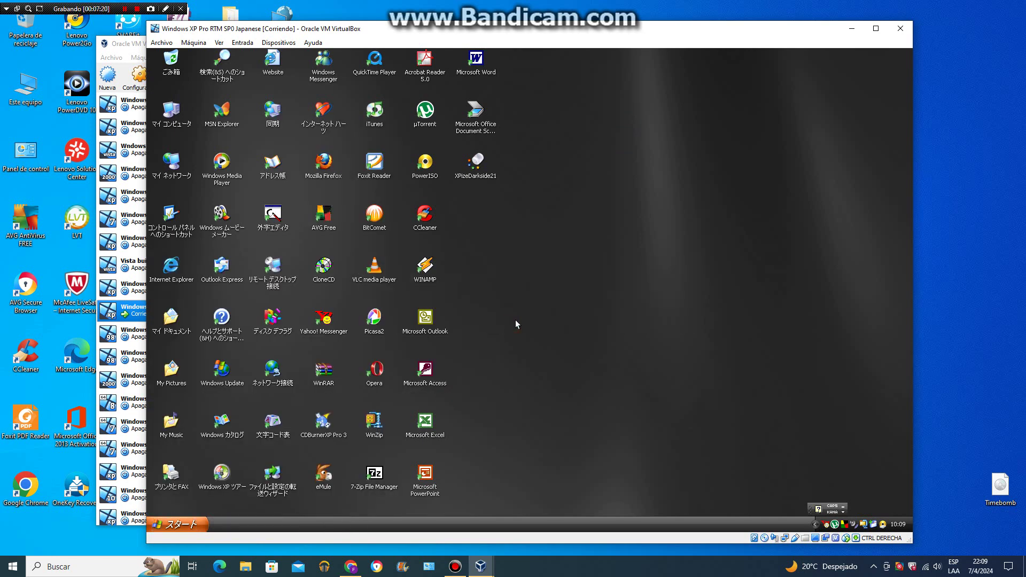
# Step: Open the properties of local disk (C:) from My Computer and move the dialog fully into view
pyautogui.doubleClick(174, 116)
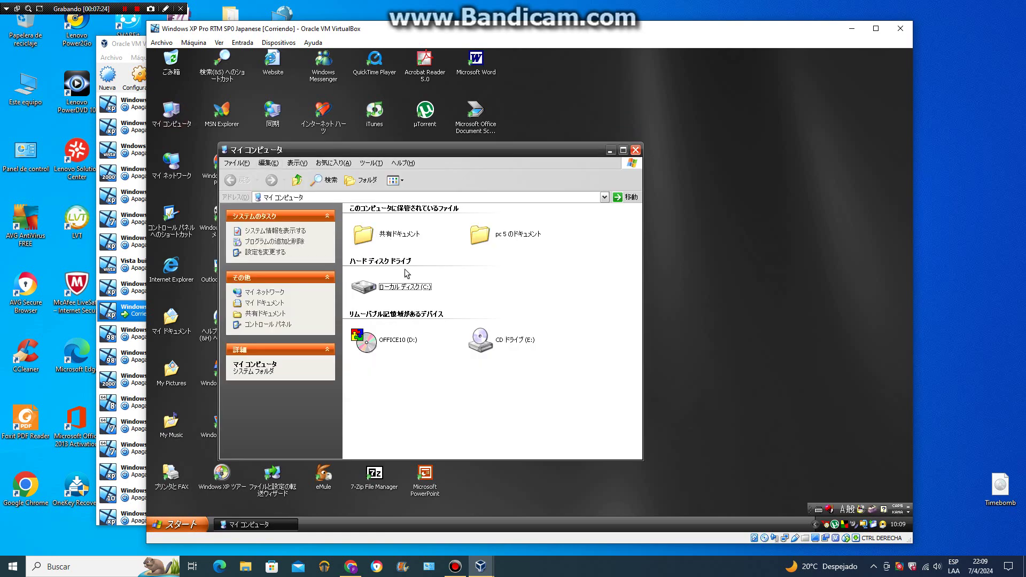
pyautogui.rightClick(386, 288)
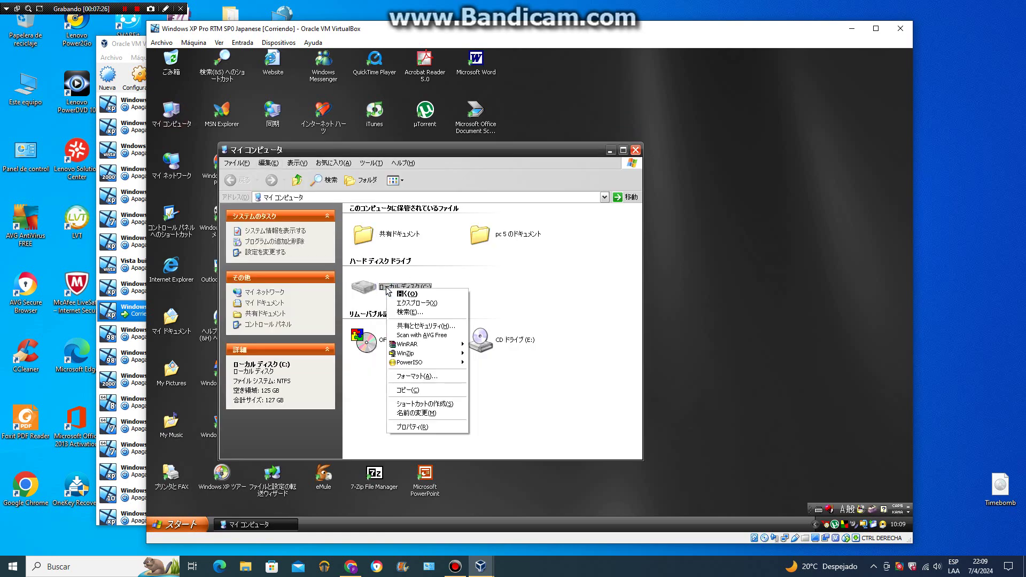
pyautogui.click(444, 427)
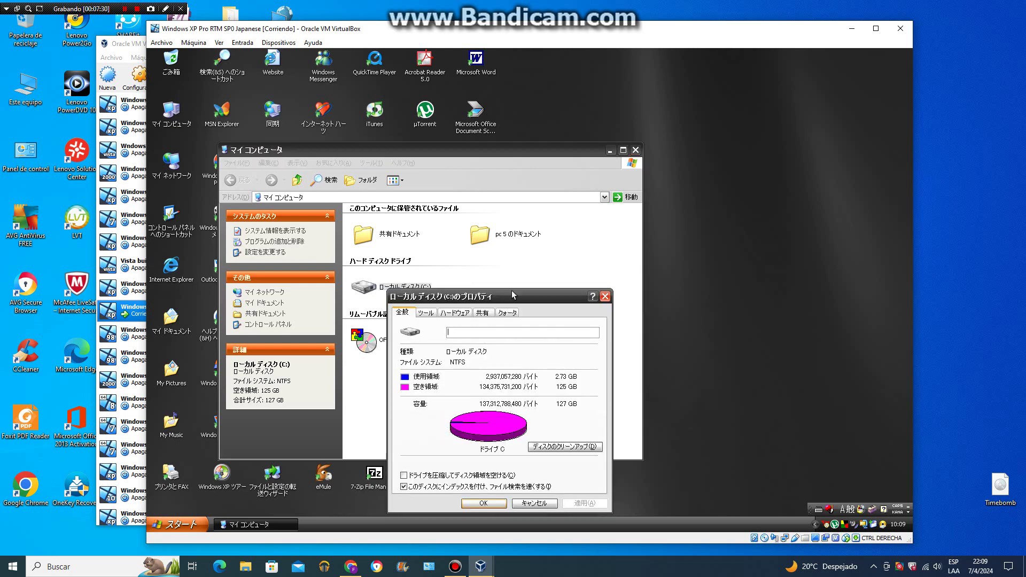
pyautogui.moveTo(512, 295); pyautogui.dragTo(505, 234)
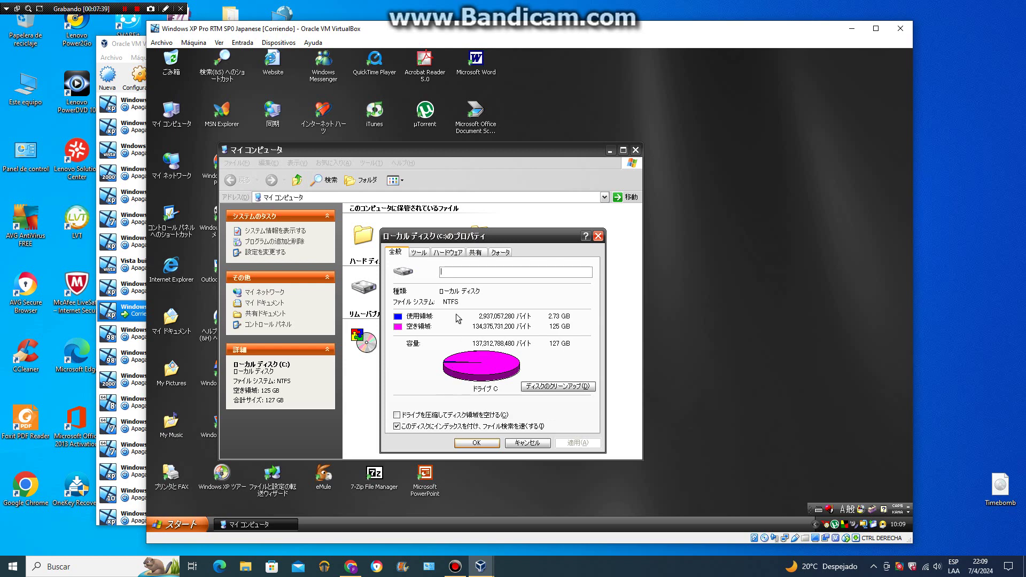
# Step: Review the disk's tools, hardware, sharing, quota and general properties, and close the properties dialog and My Computer
pyautogui.click(421, 253)
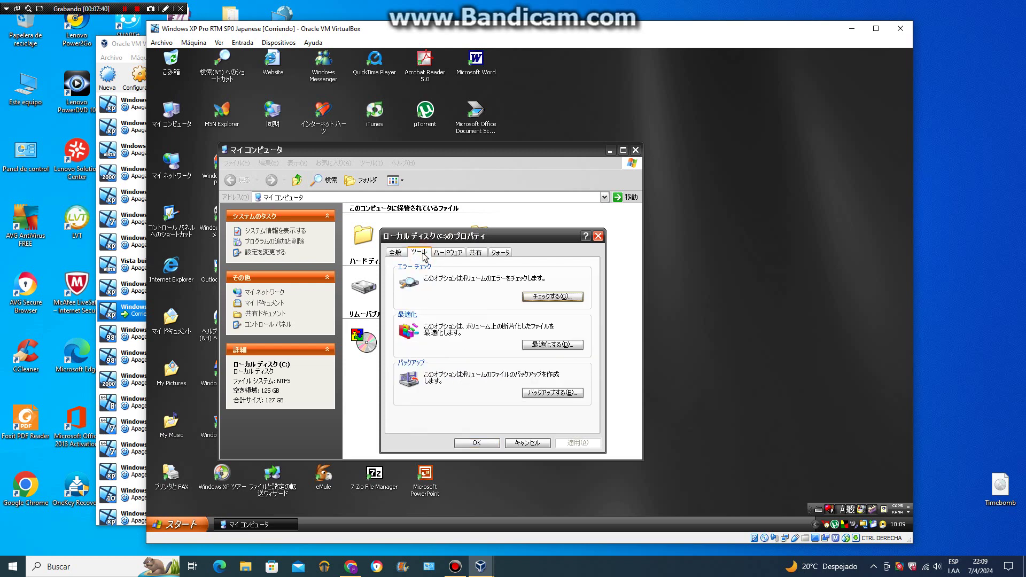
pyautogui.click(450, 253)
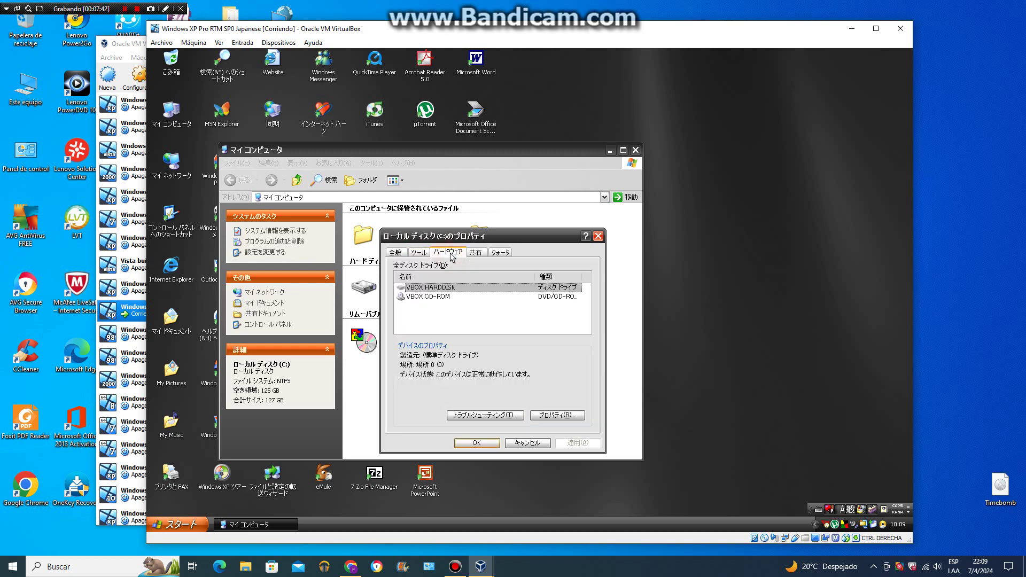
pyautogui.click(475, 252)
pyautogui.click(497, 254)
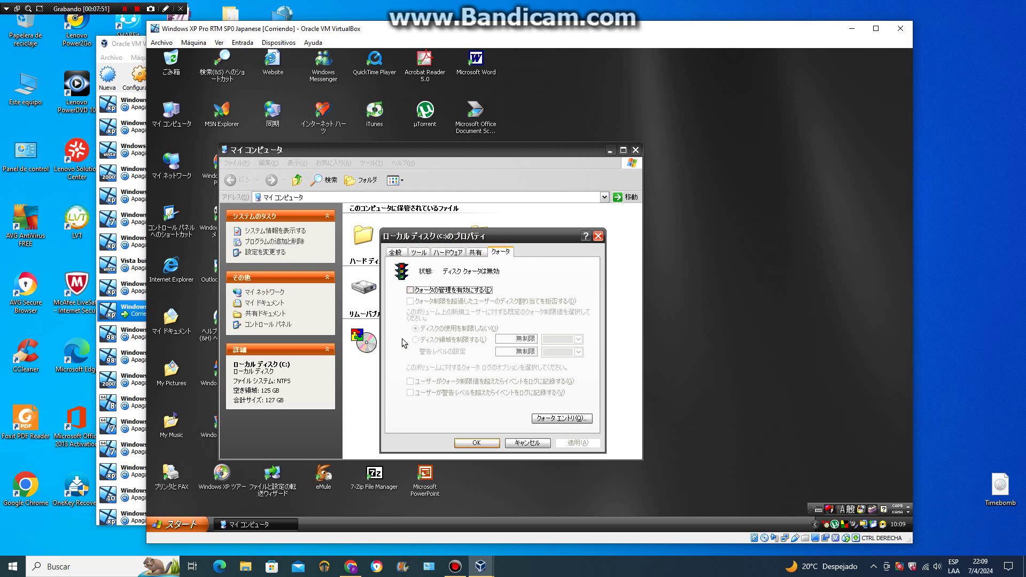
pyautogui.click(395, 253)
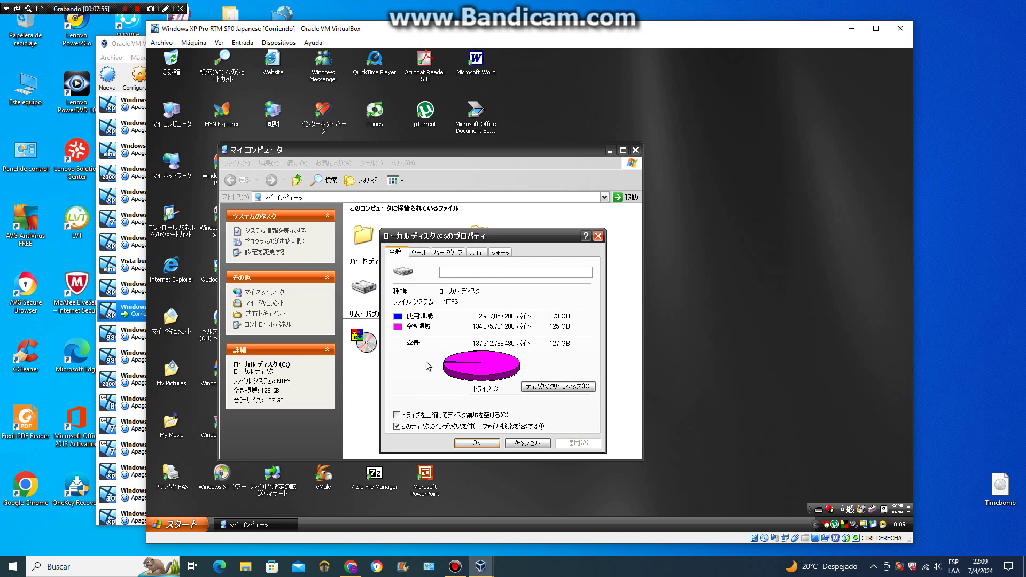
pyautogui.click(476, 443)
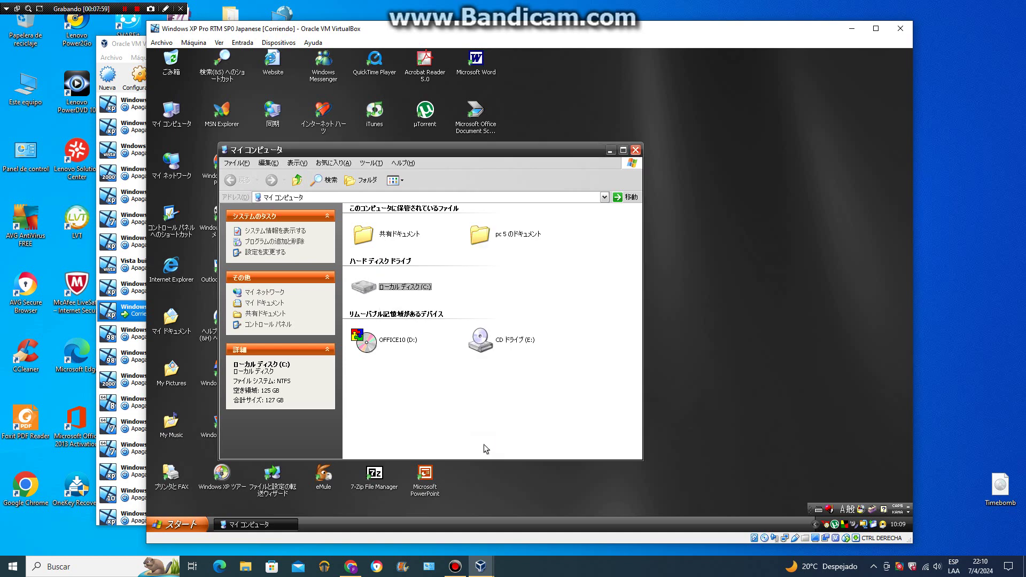
pyautogui.click(635, 152)
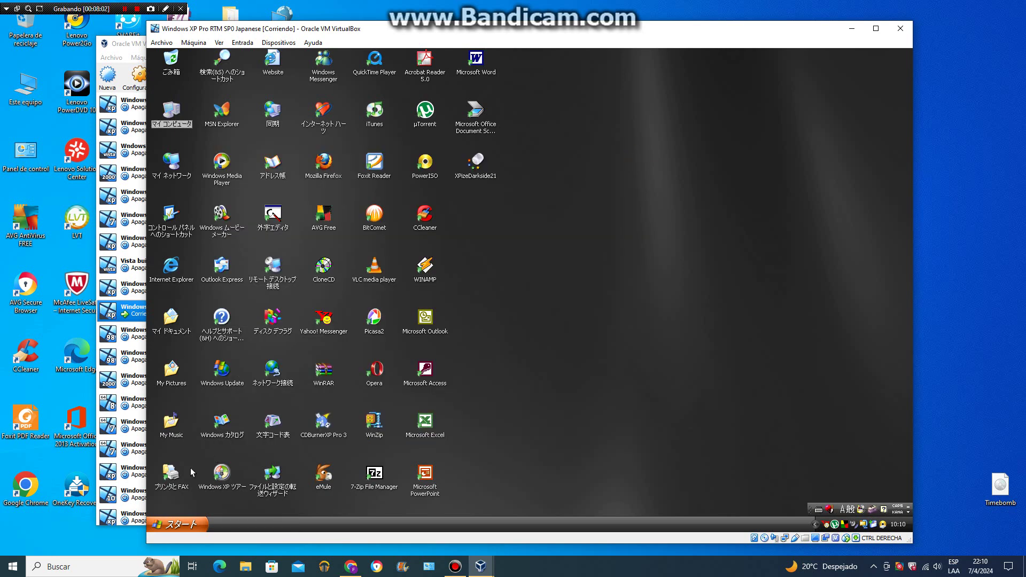
# Step: Shut down the Japanese Windows XP virtual machine by turning off the computer from inside Windows
pyautogui.click(179, 524)
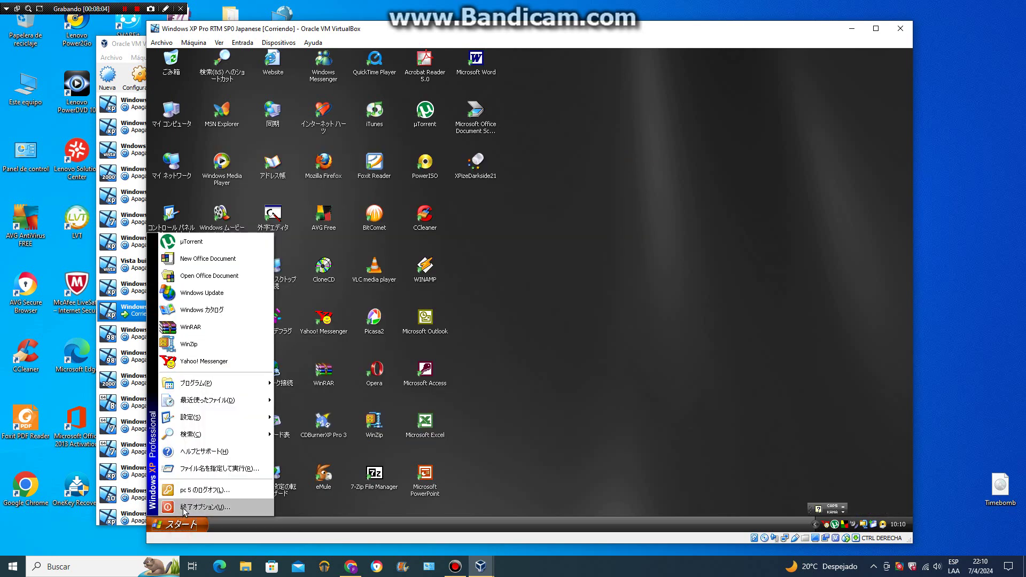
pyautogui.click(184, 508)
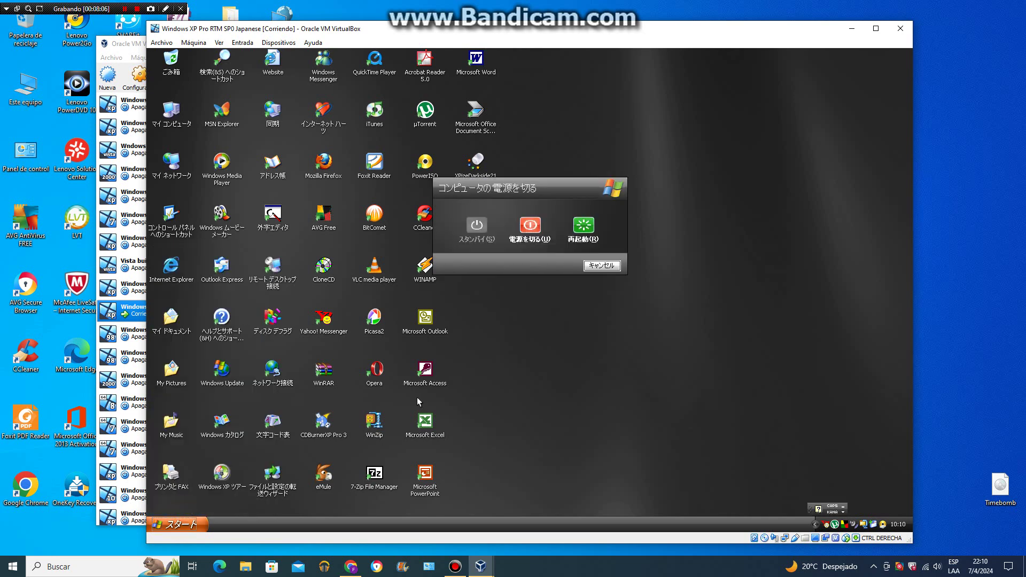
pyautogui.click(529, 231)
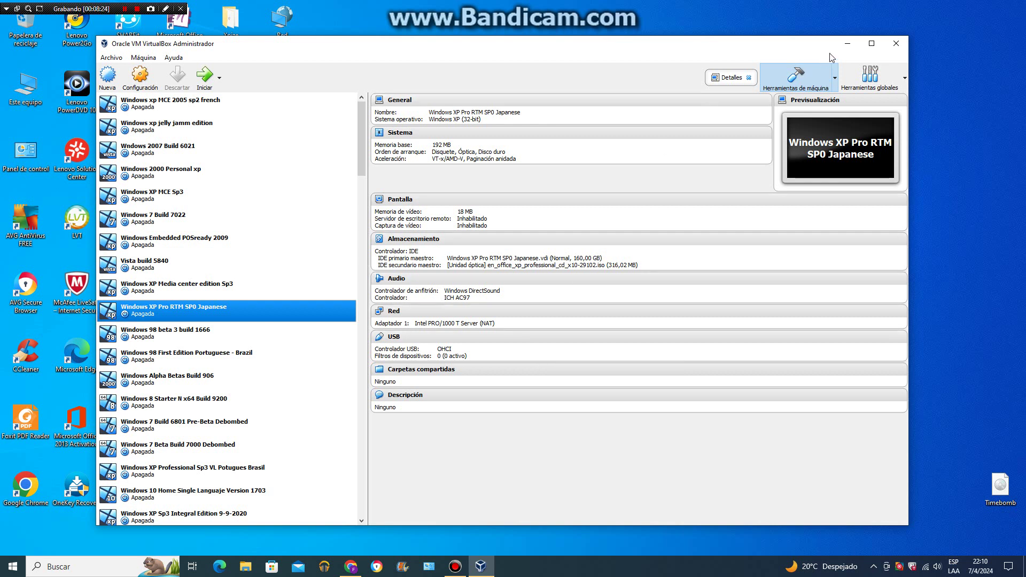
# Step: Minimize the VirtualBox manager and switch to the Bandicam recorder's main window
pyautogui.click(850, 42)
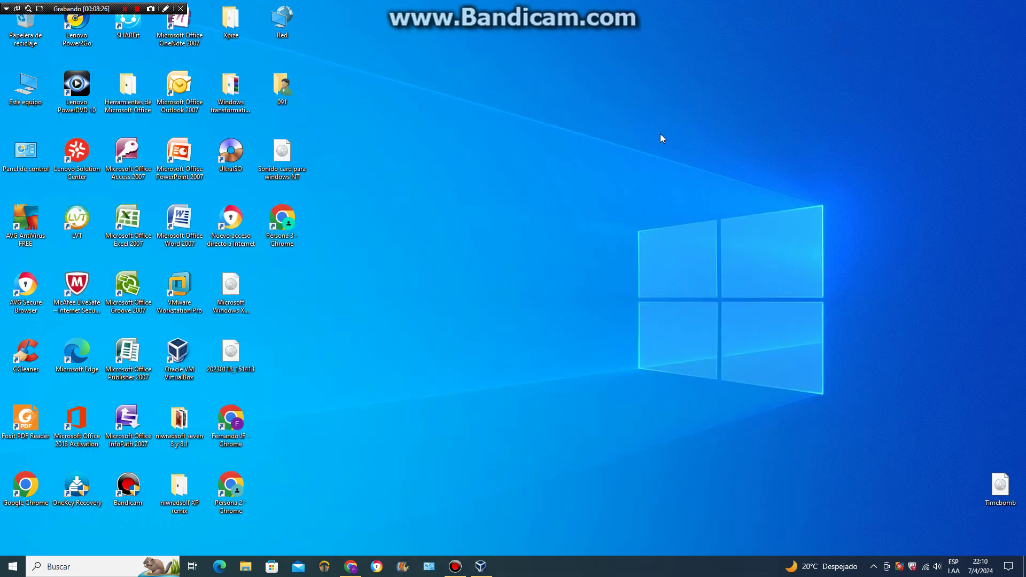
pyautogui.moveTo(454, 566)
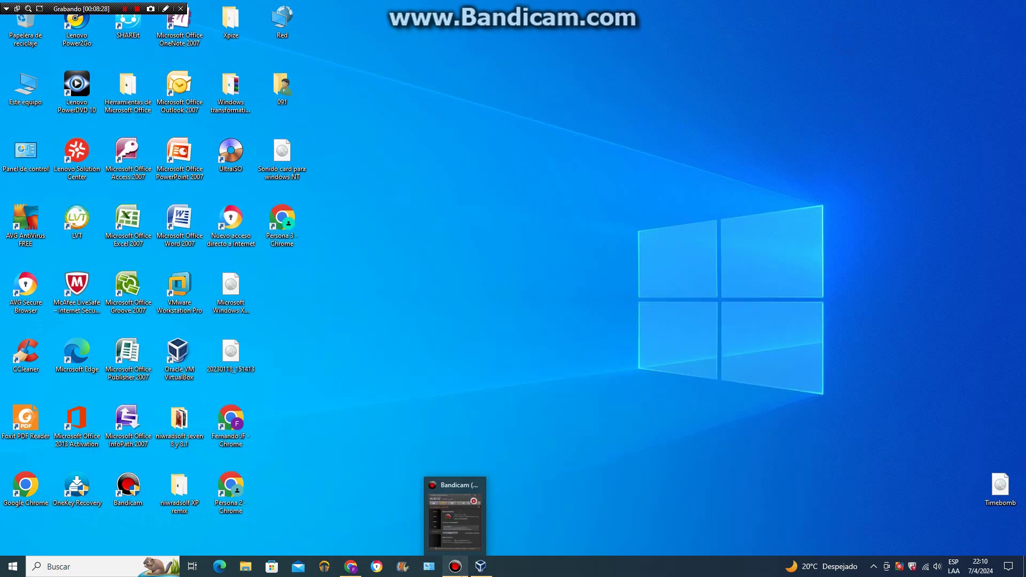
pyautogui.click(475, 537)
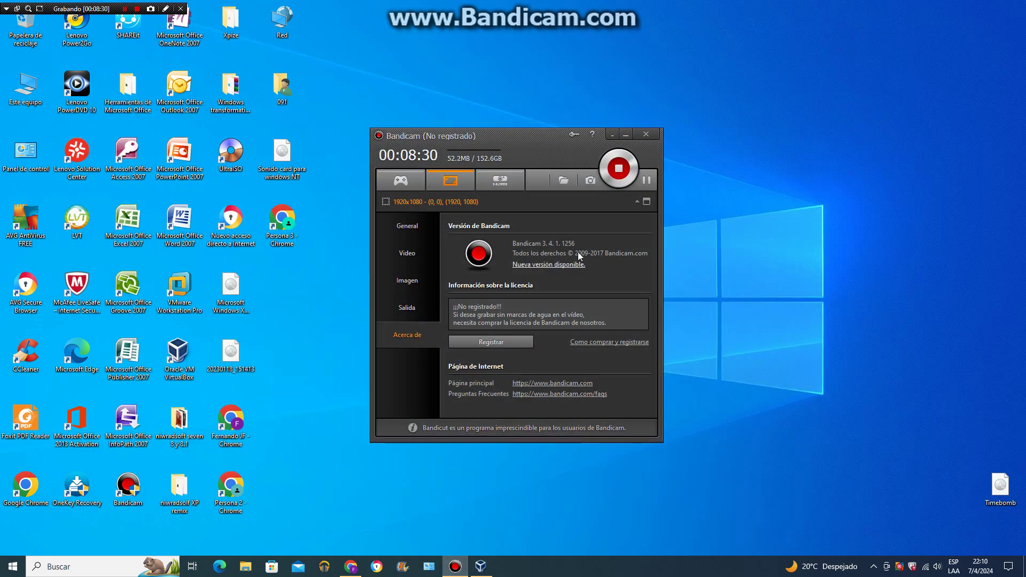